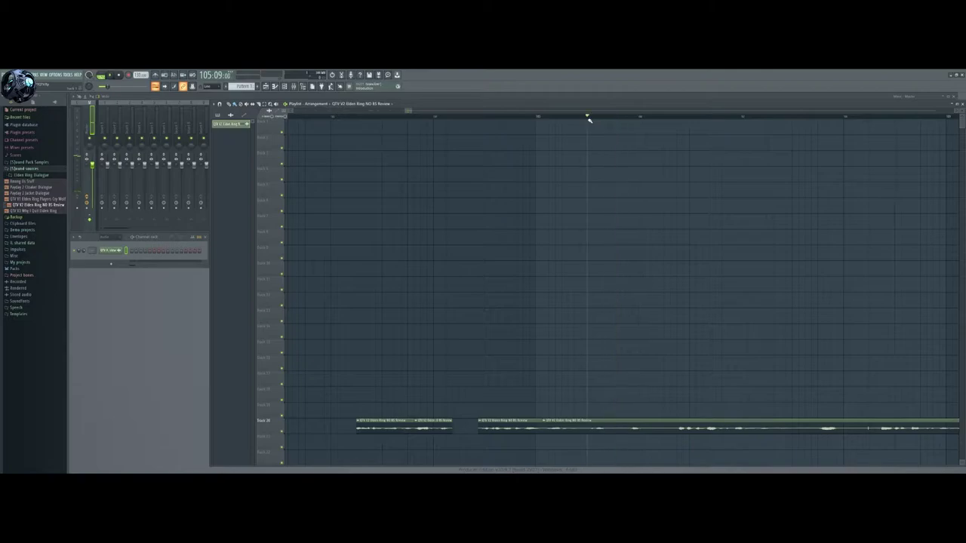
Audition the dialogue around bars 105 to 108 and delete the short unwanted piece just before 108:06 on Track 20
key(space)
key(space)
key(space)
key(space)
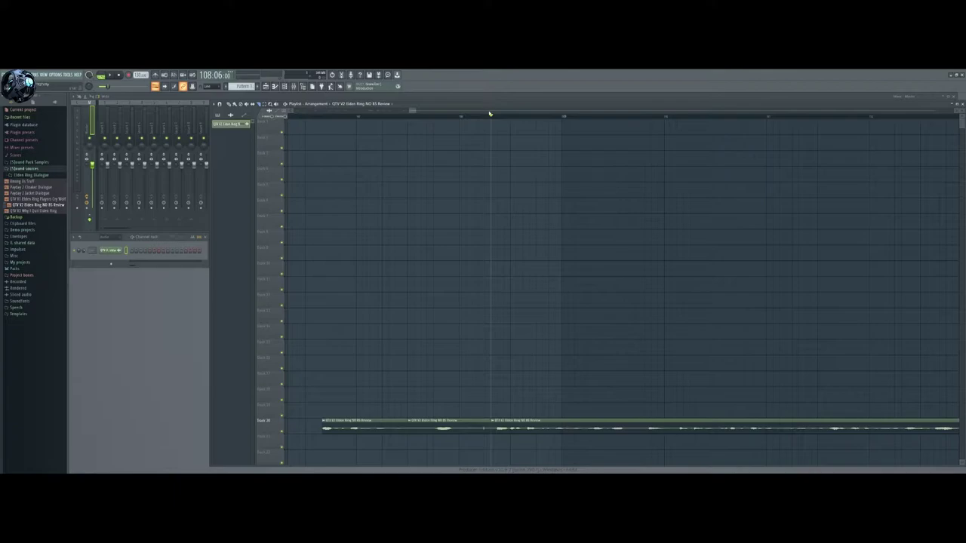
right_click(446, 429)
key(space)
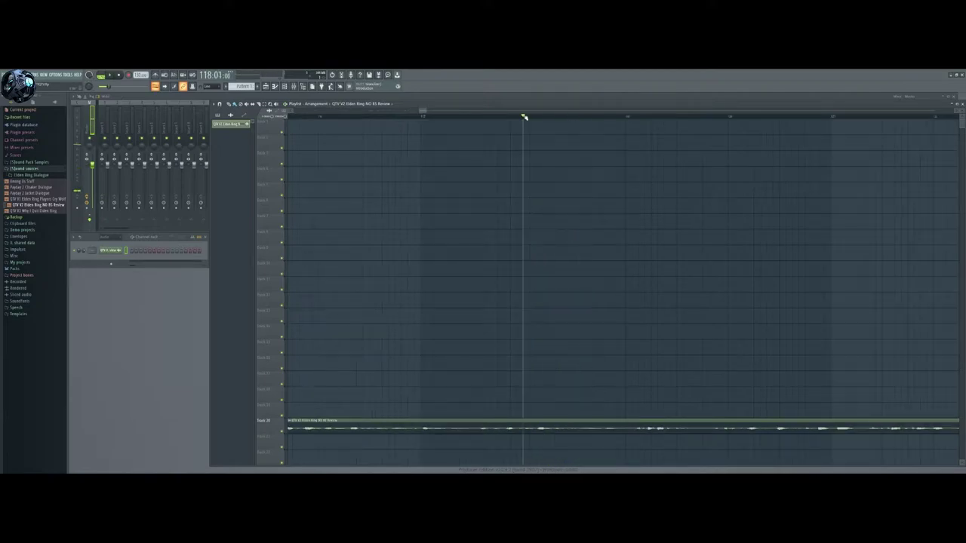
Find the phrase start near bar 118, slice the dialogue clip at 117:16 and delete the portion before it
click(518, 115)
key(space)
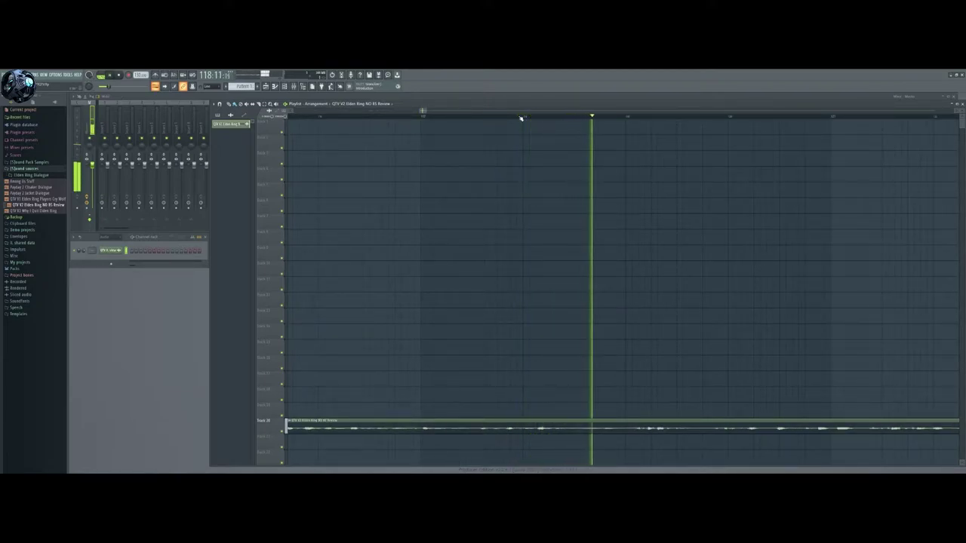
key(space)
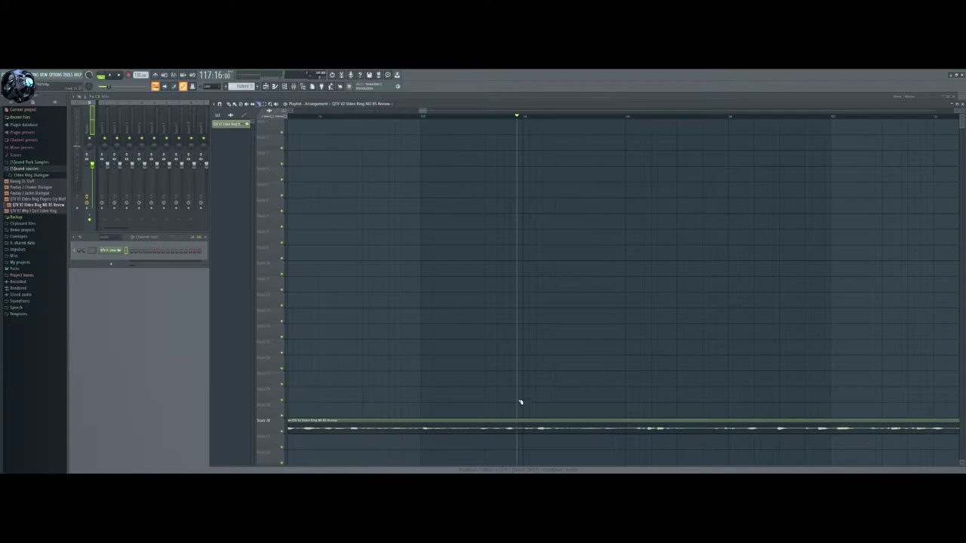
drag(519, 421, 518, 444)
right_click(488, 421)
Audition the trimmed dialogue clip from 117:16 and from 119:01 to locate the phrase's end
key(space)
key(space)
drag(520, 119, 628, 128)
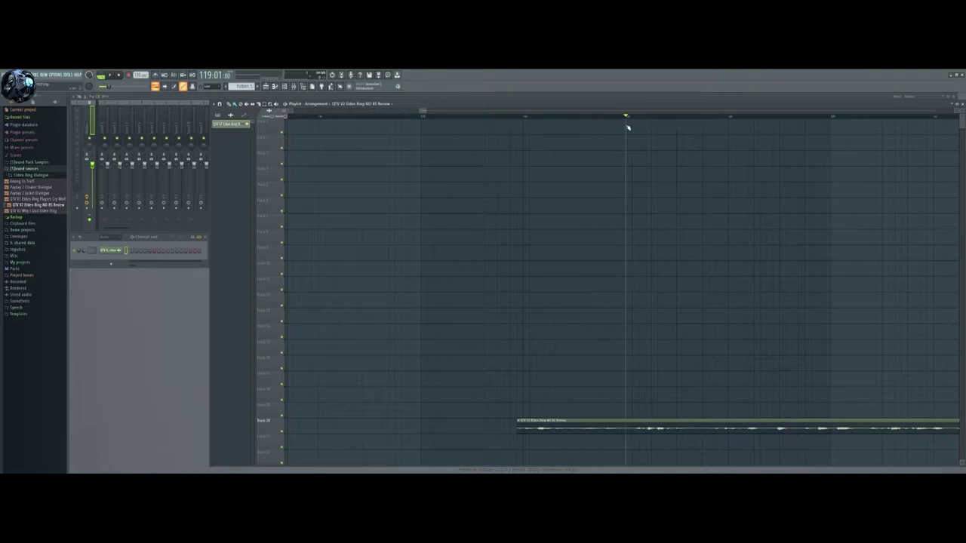
key(space)
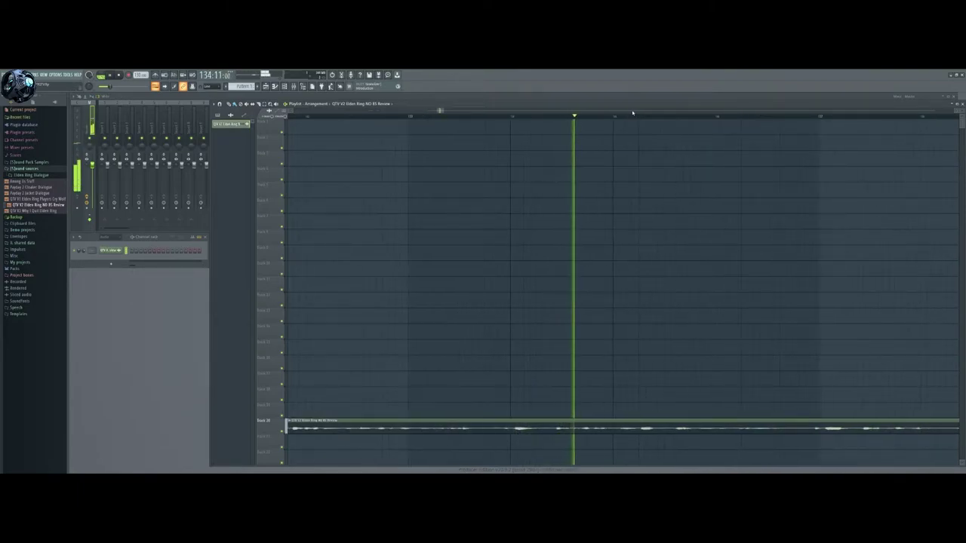
key(space)
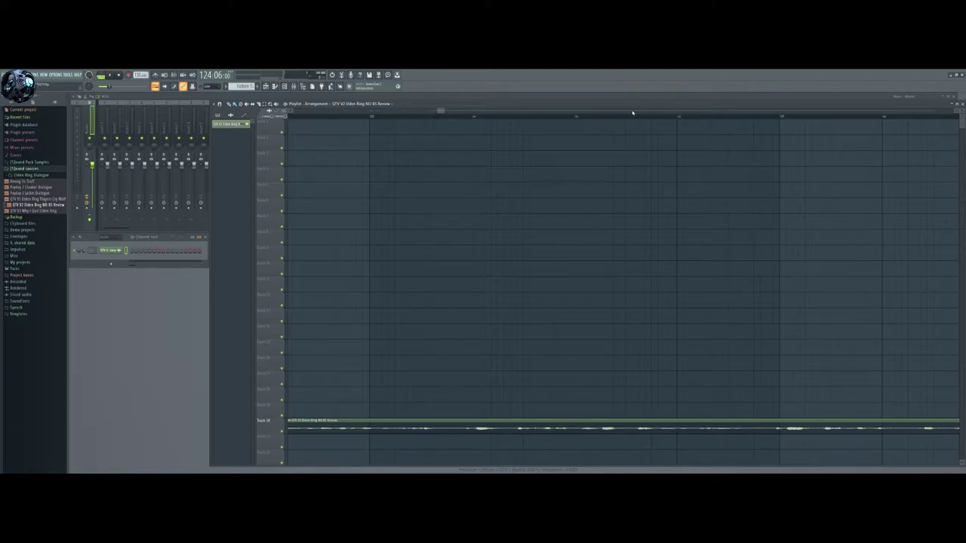
Audition the dialogue from 133:15 and place the playhead at 133:16 to examine where the phrase starts
click(460, 118)
key(space)
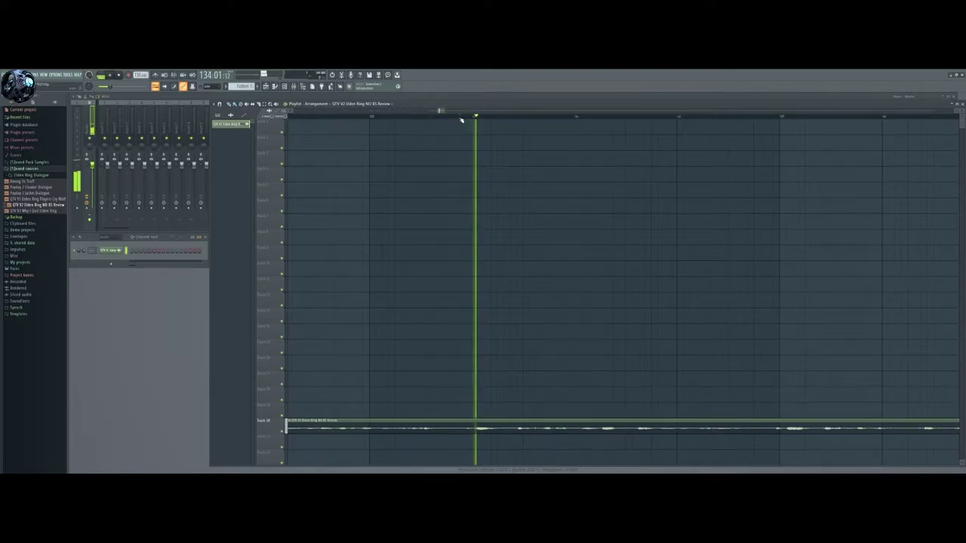
key(space)
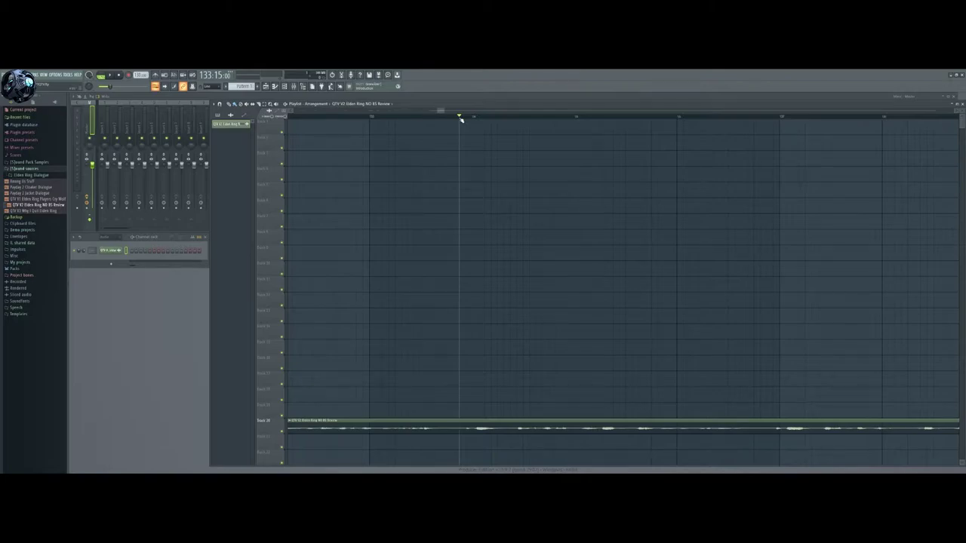
click(466, 117)
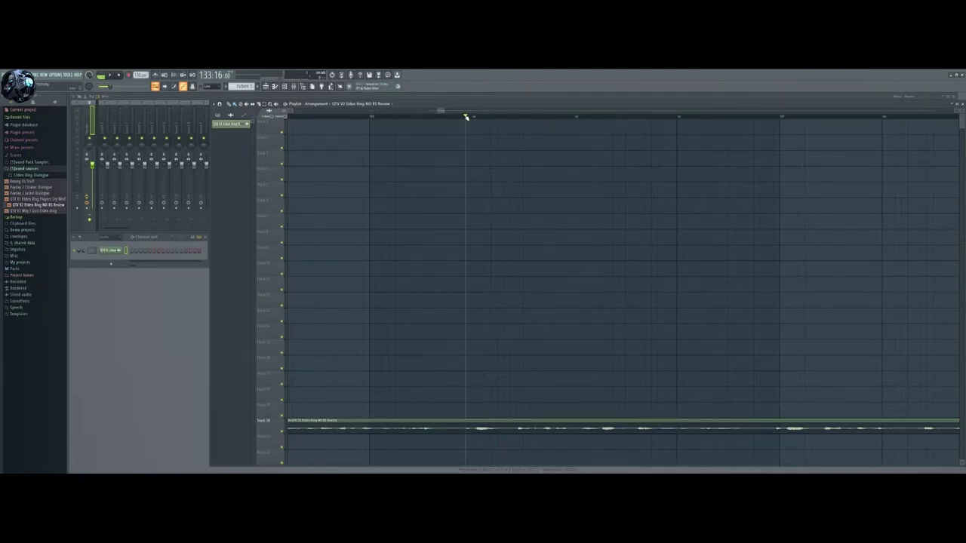
drag(466, 117, 615, 111)
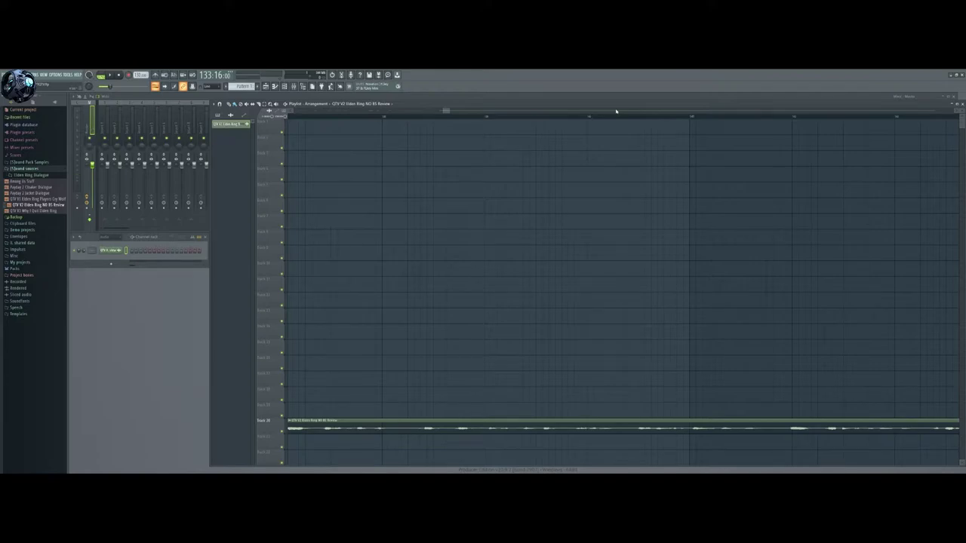
drag(576, 116, 620, 118)
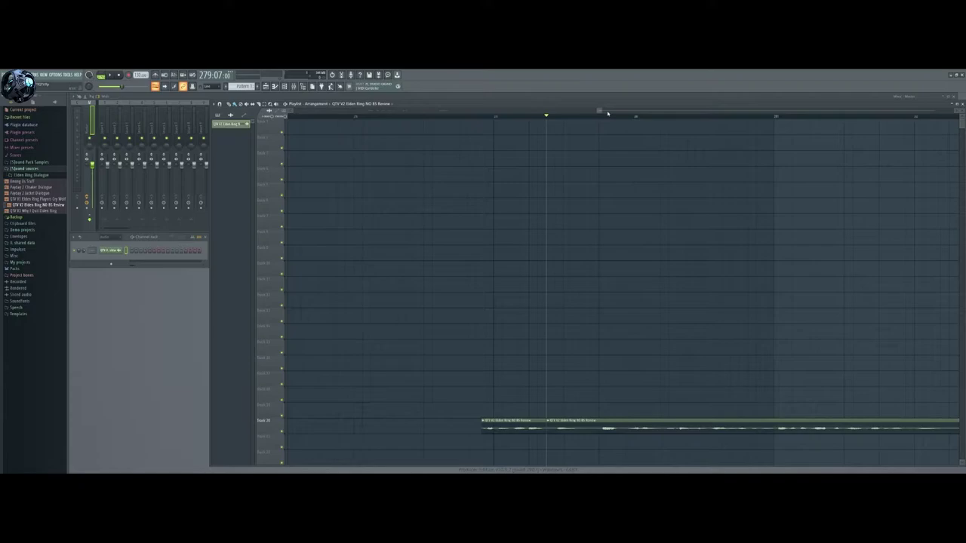
Audition the dialogue for the next usable phrase, slice the clip at 287:12 and delete the portion before it
key(space)
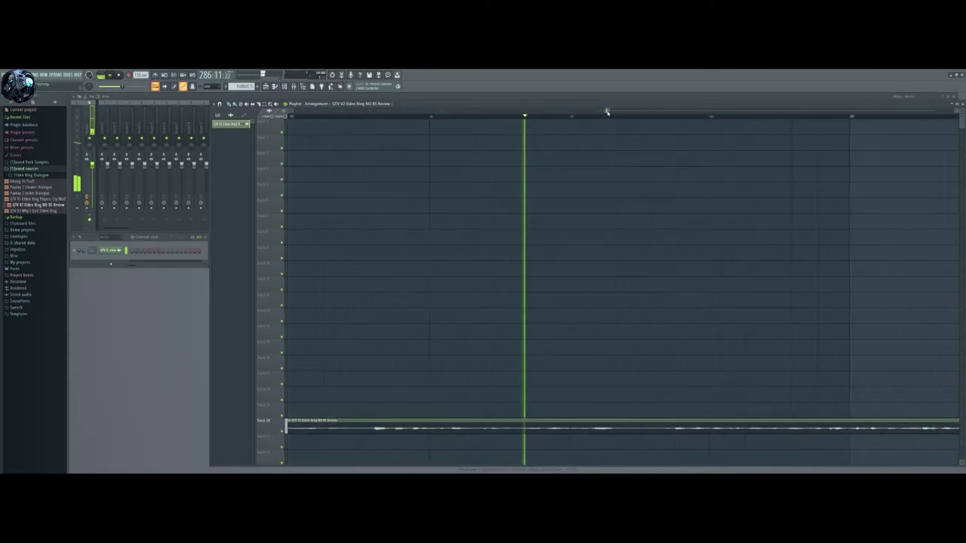
key(space)
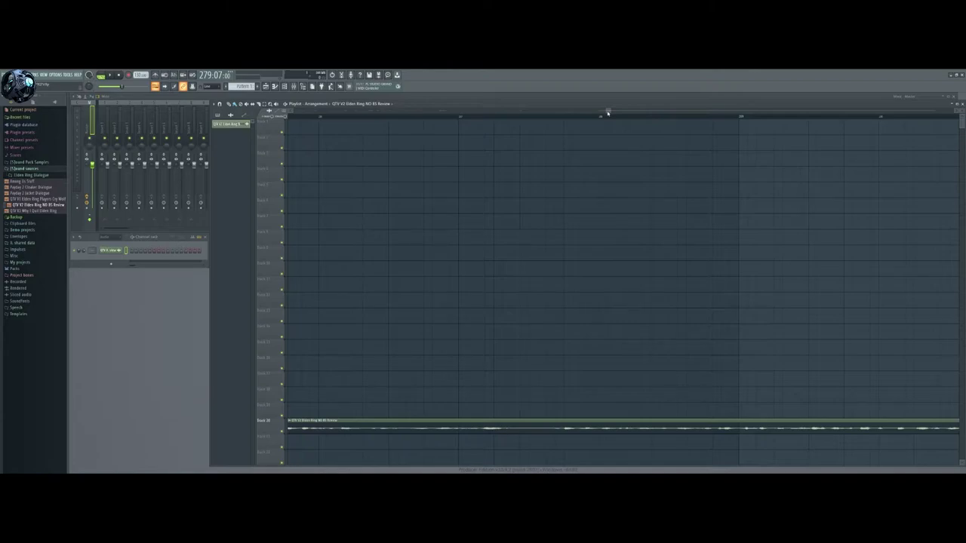
key(space)
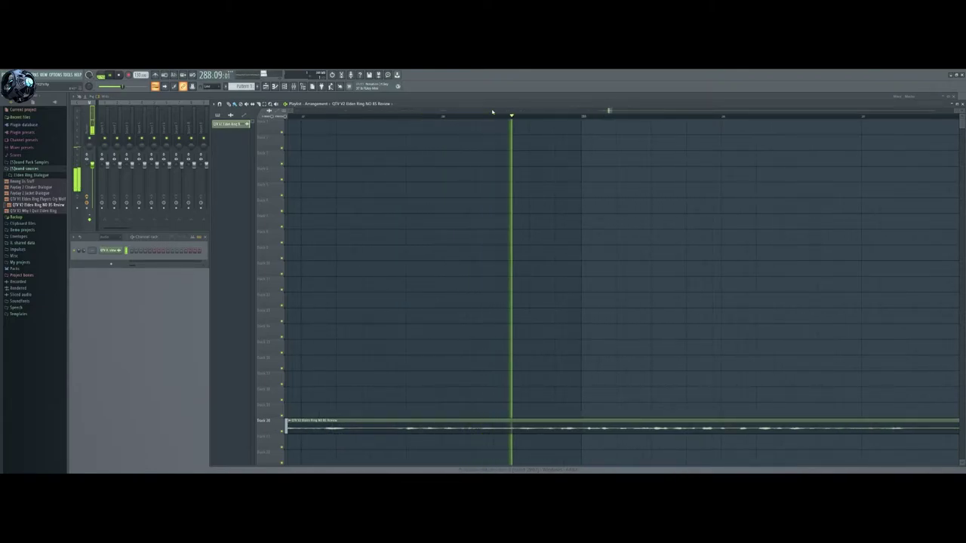
key(space)
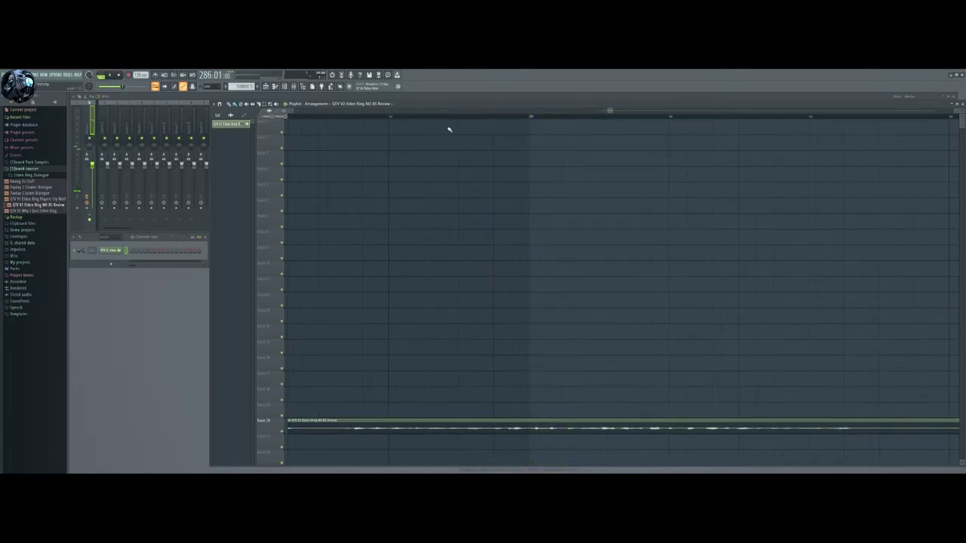
click(353, 118)
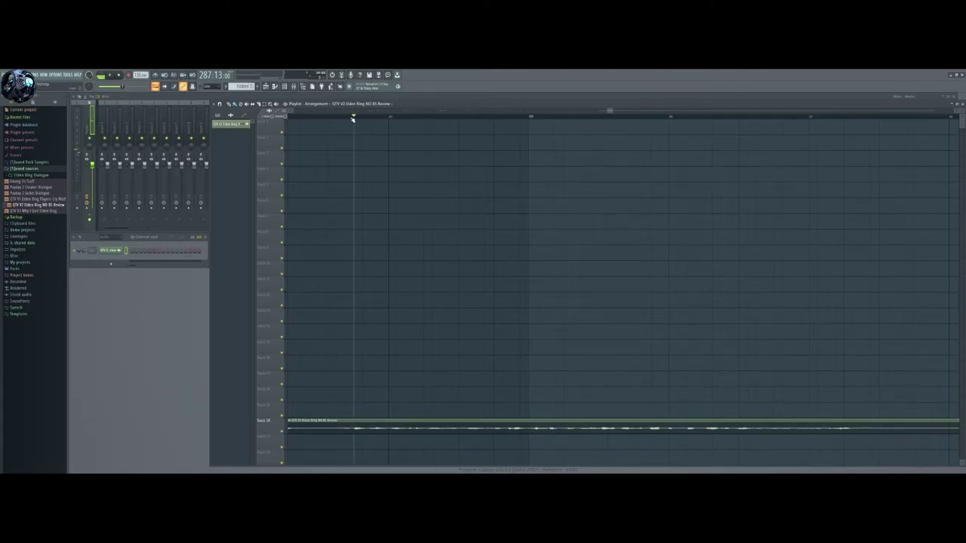
key(space)
key(space)
click(344, 118)
key(space)
key(space)
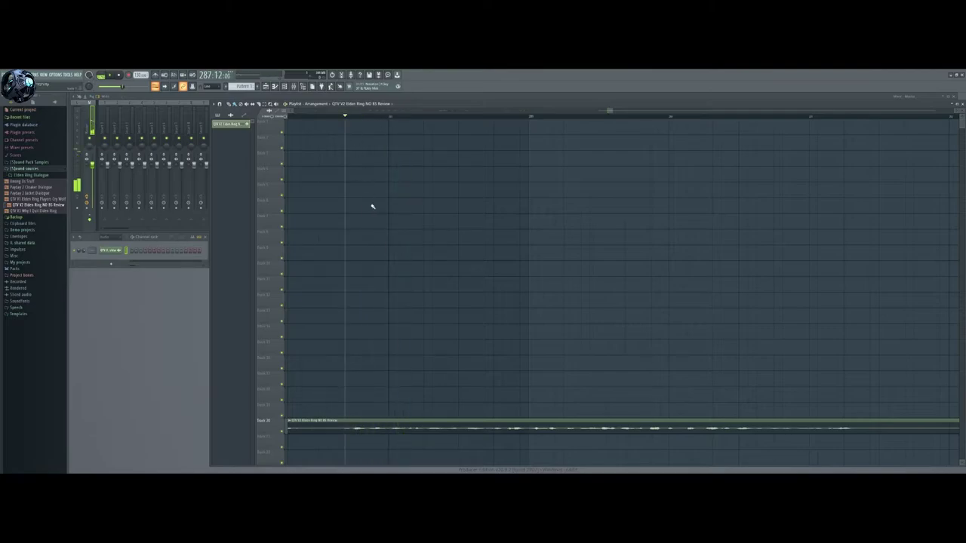
drag(345, 425, 349, 440)
right_click(339, 426)
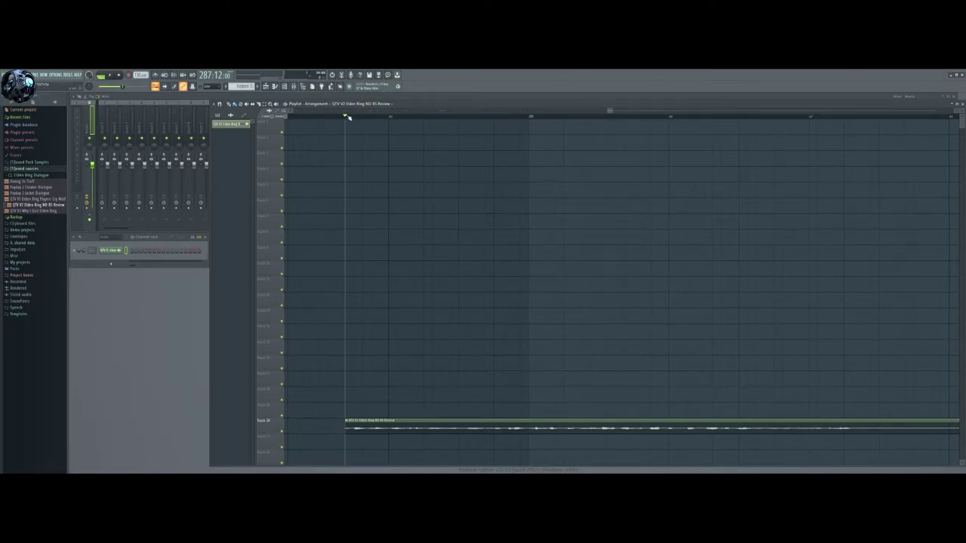
Slice the dialogue clip at the next phrase start, 296:03, and delete the unwanted piece between the cuts
key(space)
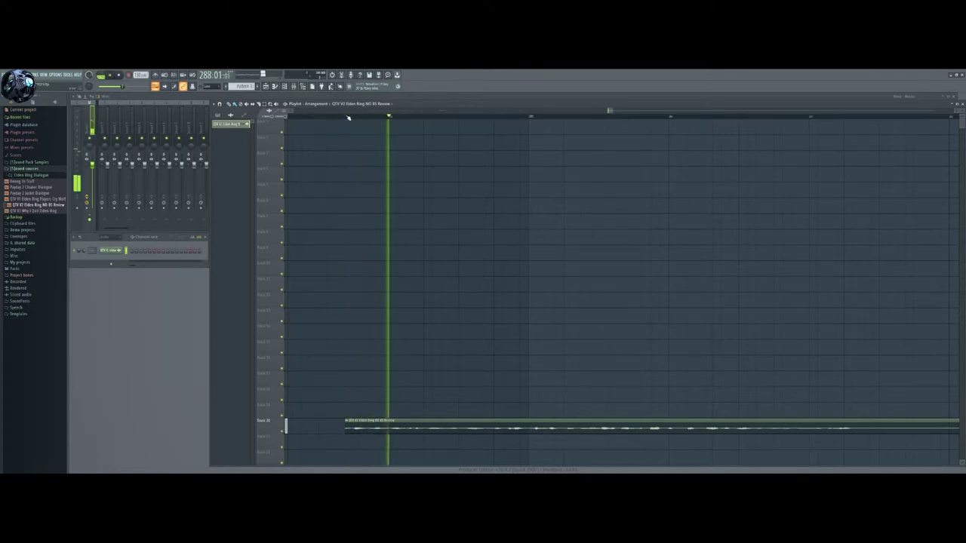
click(531, 118)
key(c)
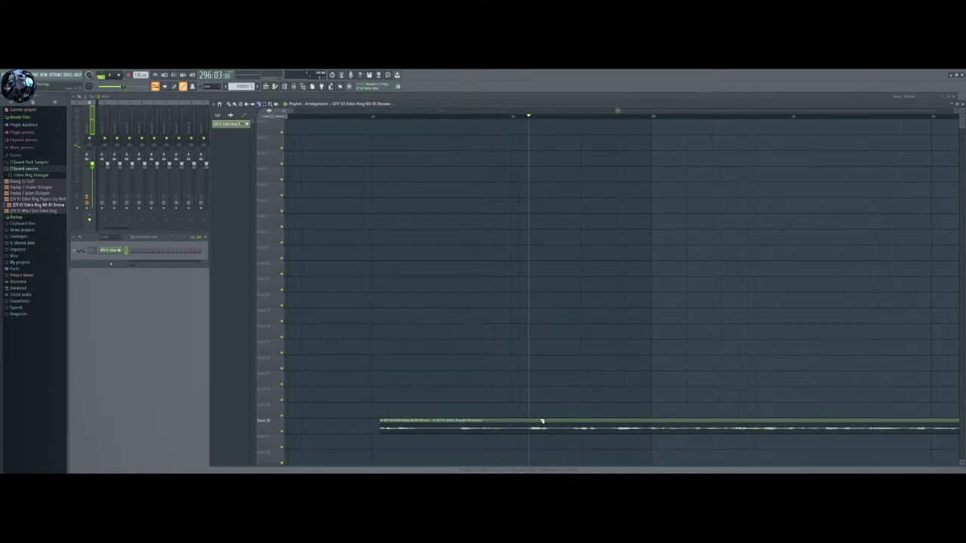
drag(529, 421, 532, 443)
right_click(513, 434)
Audition the phrase starting at 296:03 and slice the clip at its end, 296:06
key(space)
key(space)
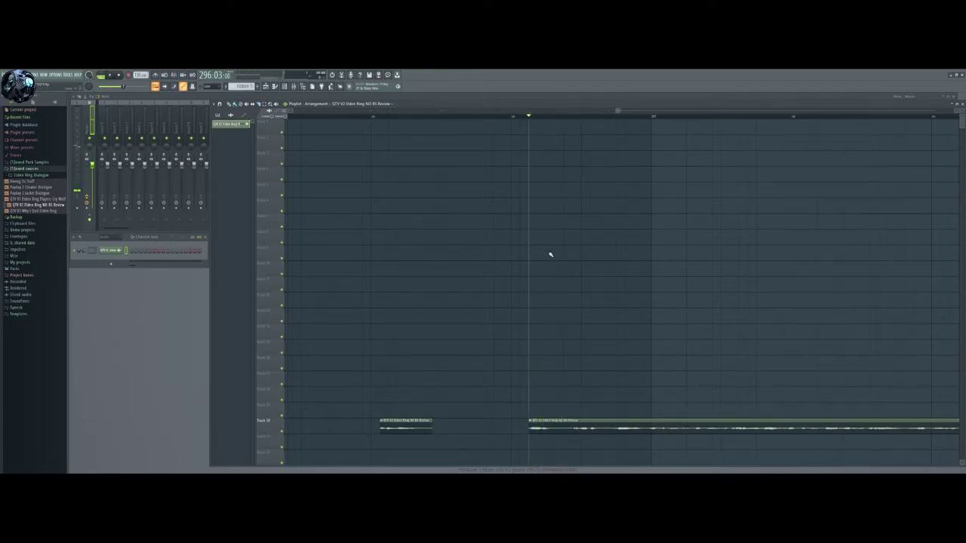
drag(529, 118, 556, 118)
key(space)
key(space)
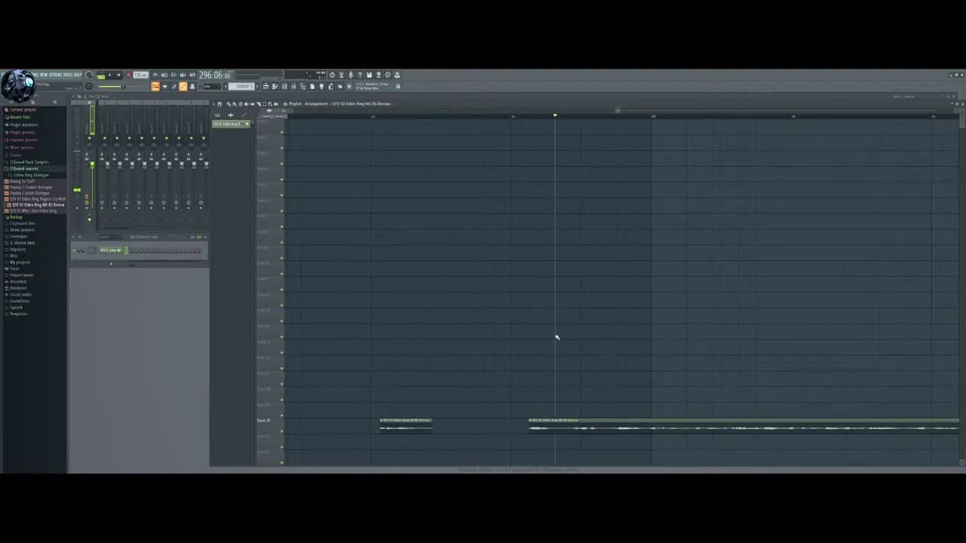
key(c)
drag(556, 422, 555, 442)
Slice the dialogue clip at 308:02 and delete the portion before it
click(470, 116)
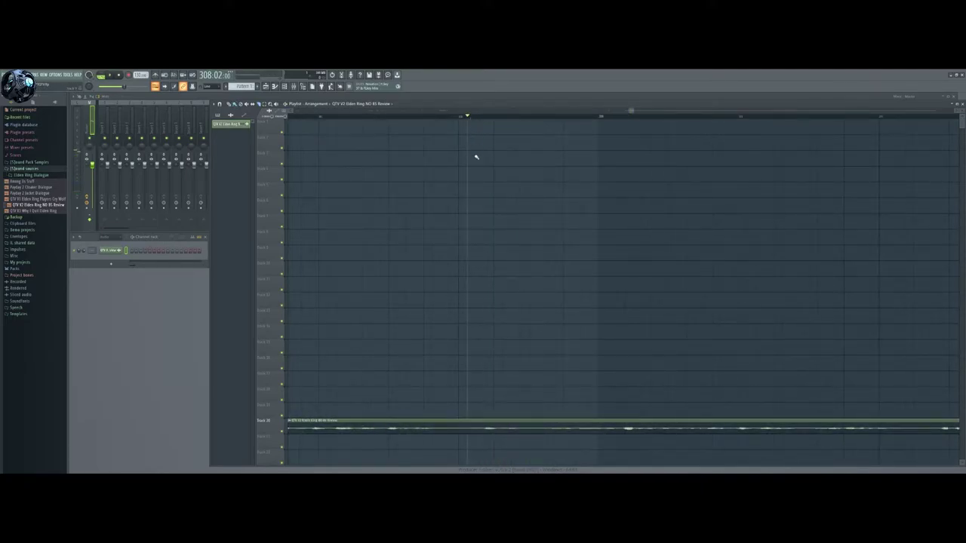
drag(469, 422, 469, 443)
right_click(453, 423)
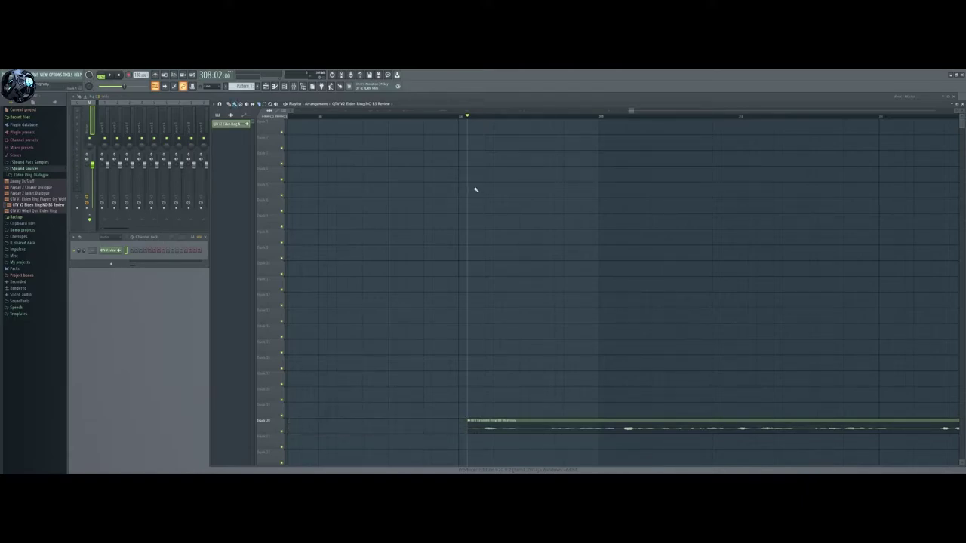
Find the end of the phrase starting at 308:02 and slice the clip at 308:09
click(467, 117)
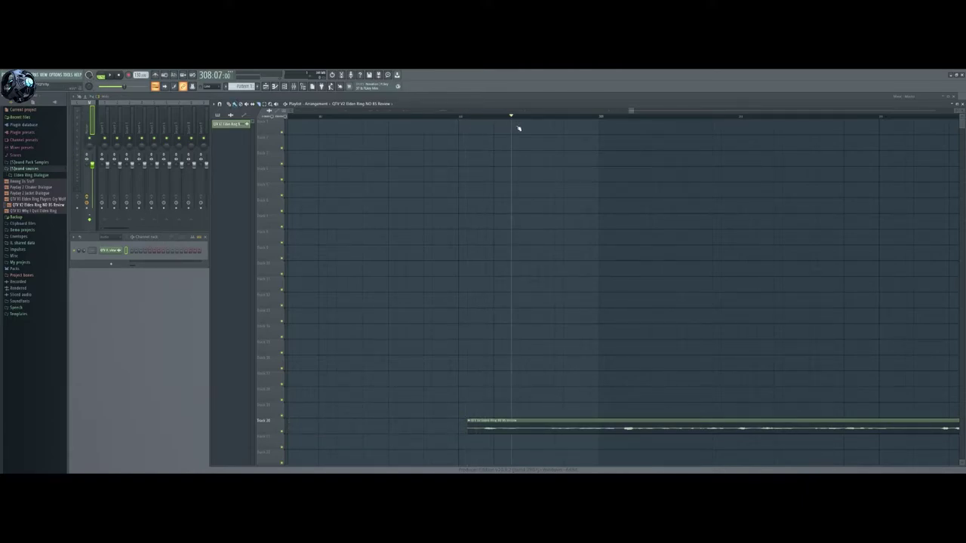
key(space)
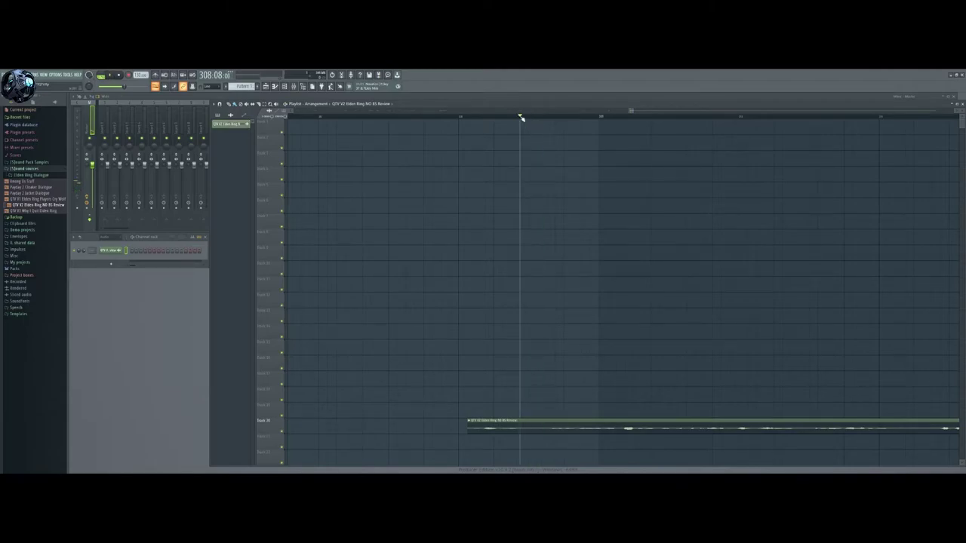
click(528, 117)
key(c)
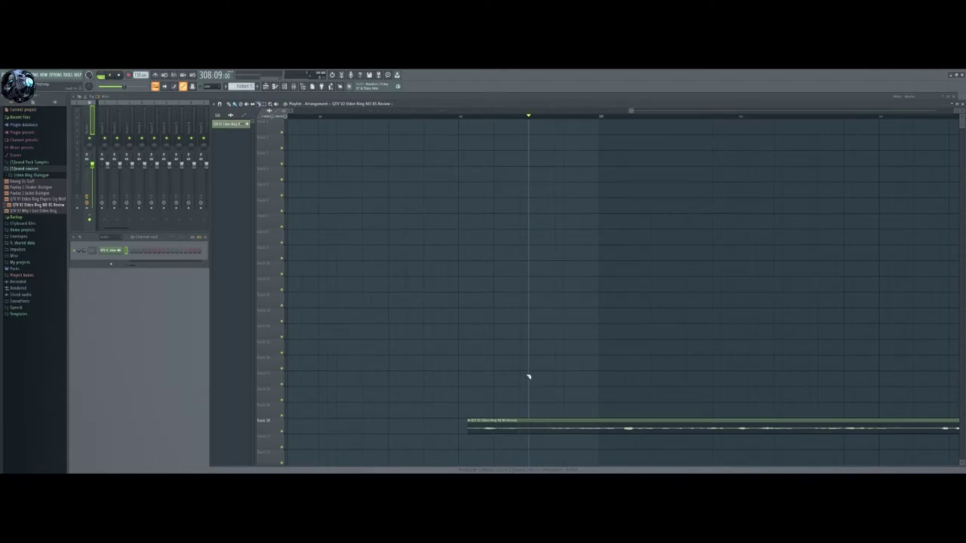
drag(533, 423, 528, 447)
Audition the dialogue in bar 325 and trim the start of the remaining long clip to 325:10
ctrl+scroll(526, 412, up, 2)
click(506, 117)
key(space)
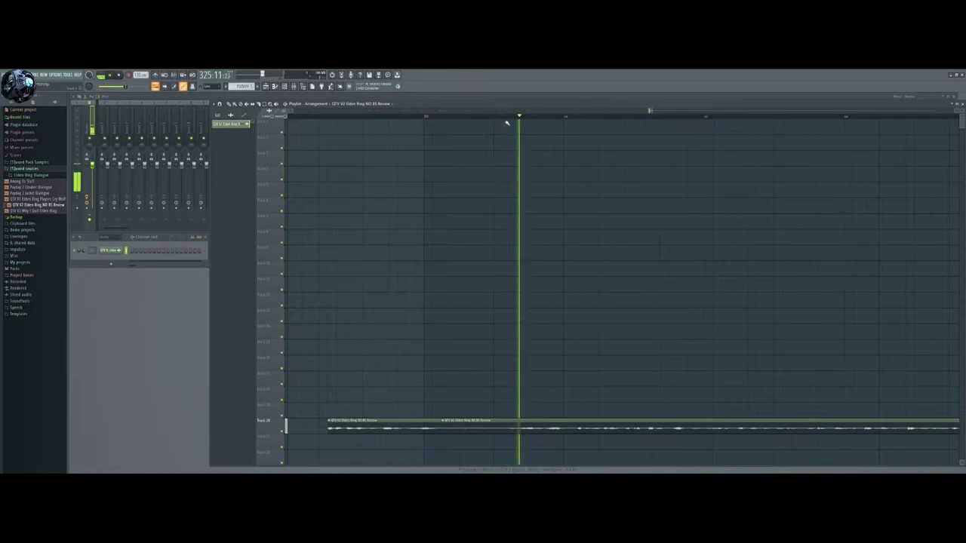
key(space)
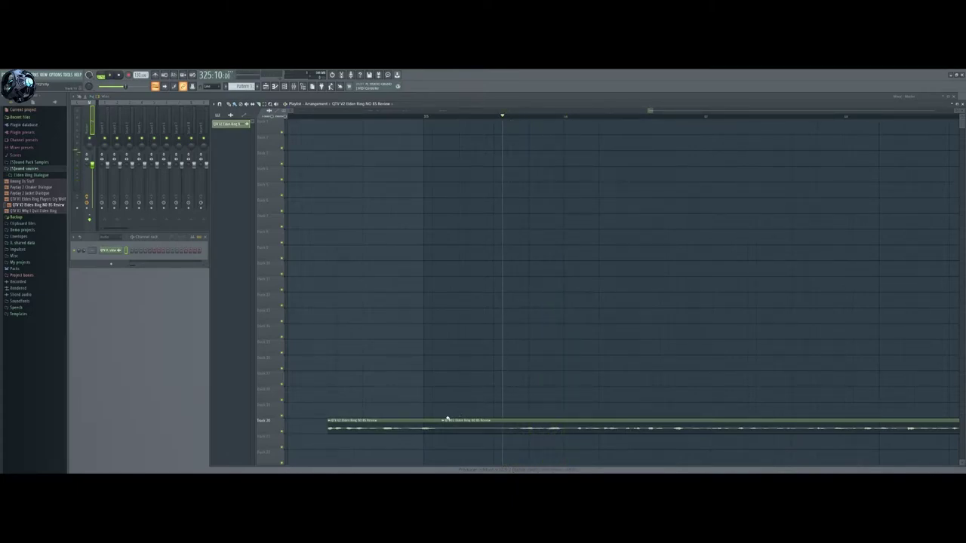
drag(447, 419, 505, 420)
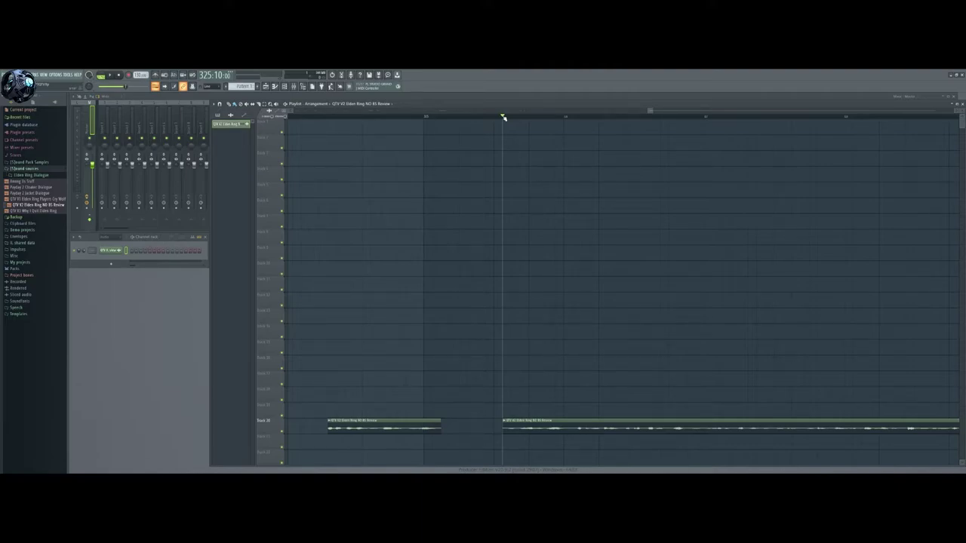
Audition the phrase starting at 325:10 and slice the clip at its end, 326:01
key(space)
key(space)
drag(503, 118, 564, 130)
key(space)
key(space)
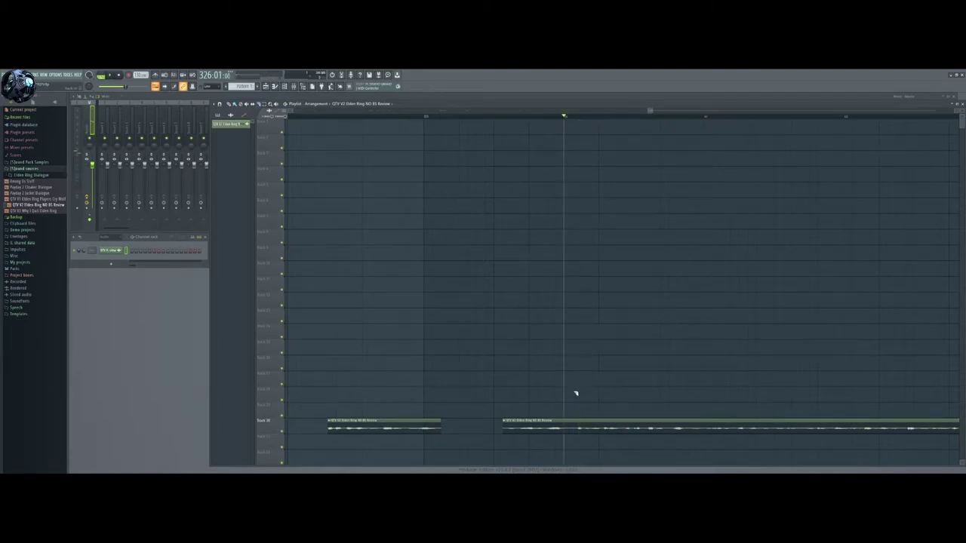
drag(566, 424, 563, 439)
Audition the remaining review clip after the 326:01 slice and again from 333:01 to look for usable phrases
key(space)
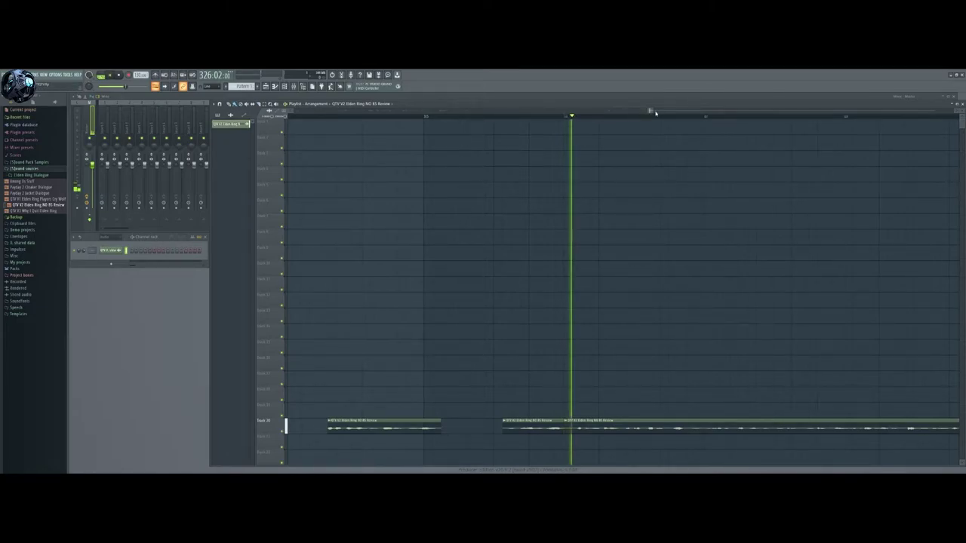
key(space)
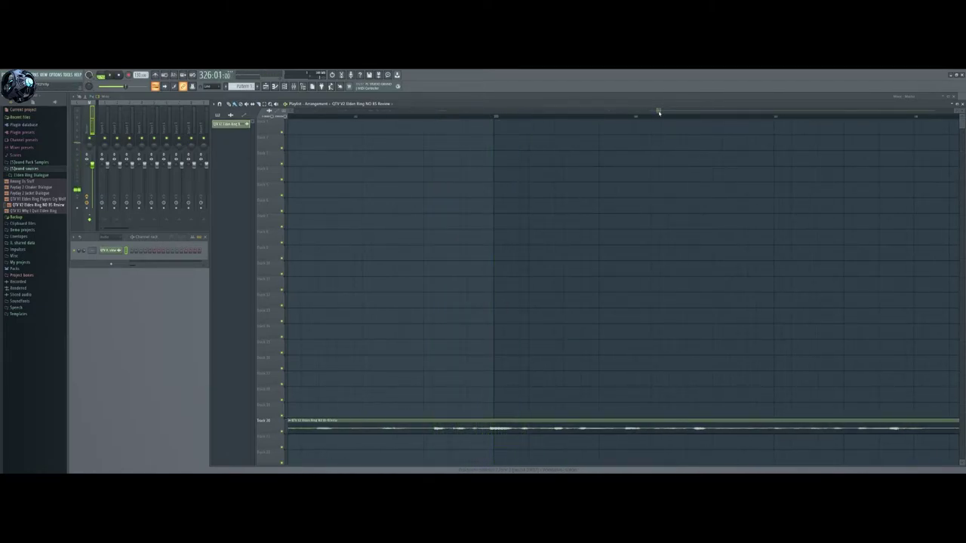
click(495, 118)
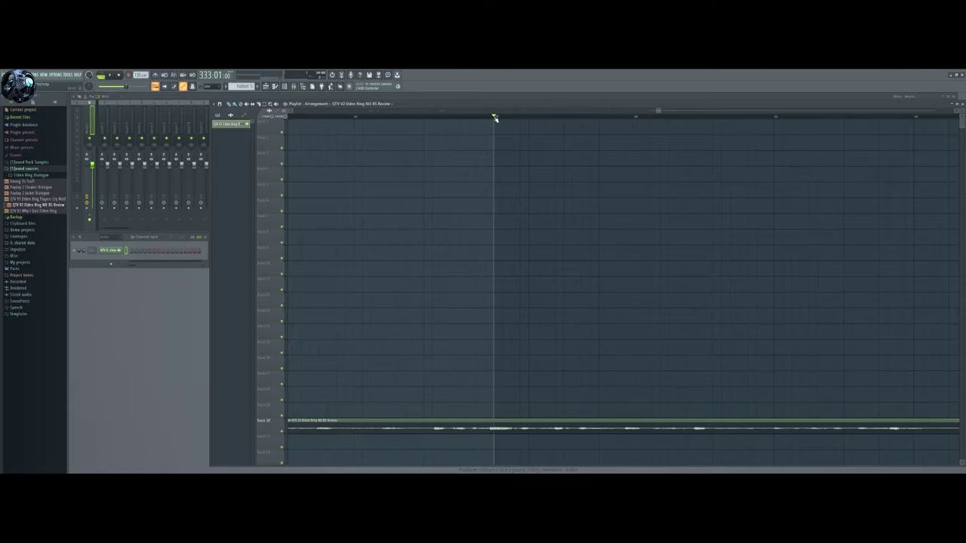
key(space)
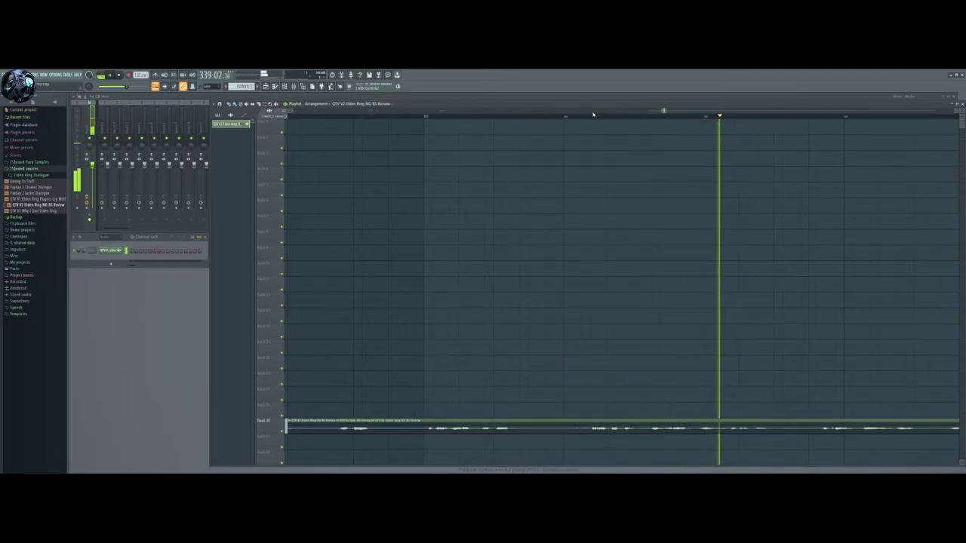
key(space)
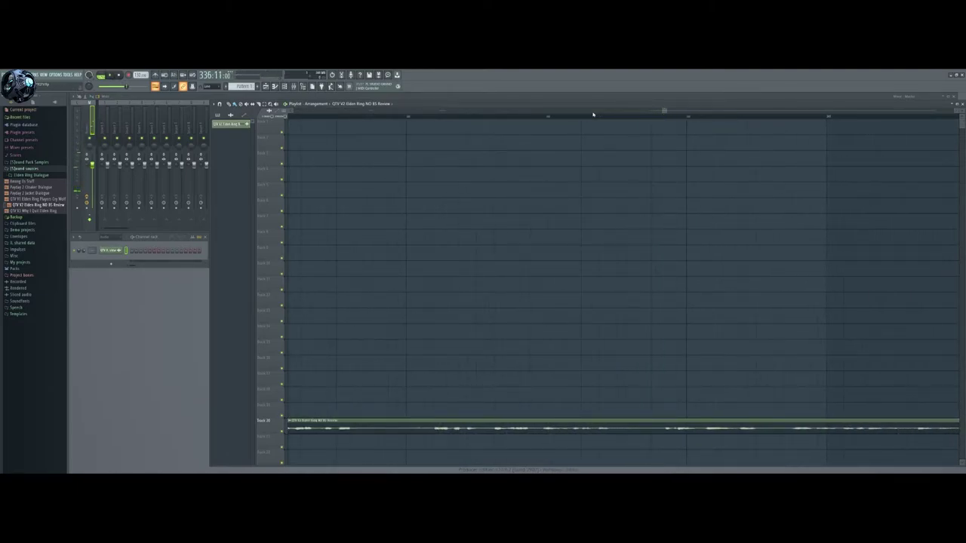
Audition the review dialogue from 338:03 and listen on into bar 339
click(427, 117)
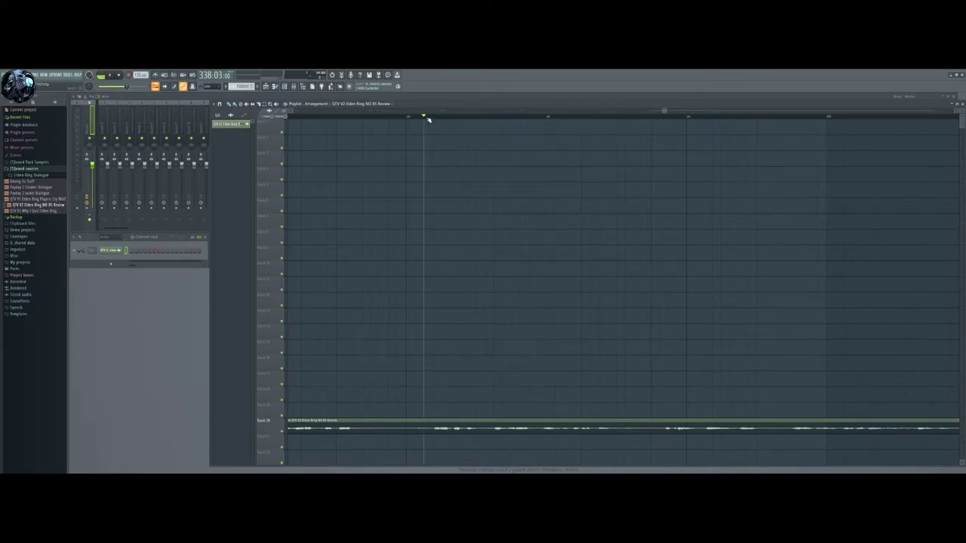
key(space)
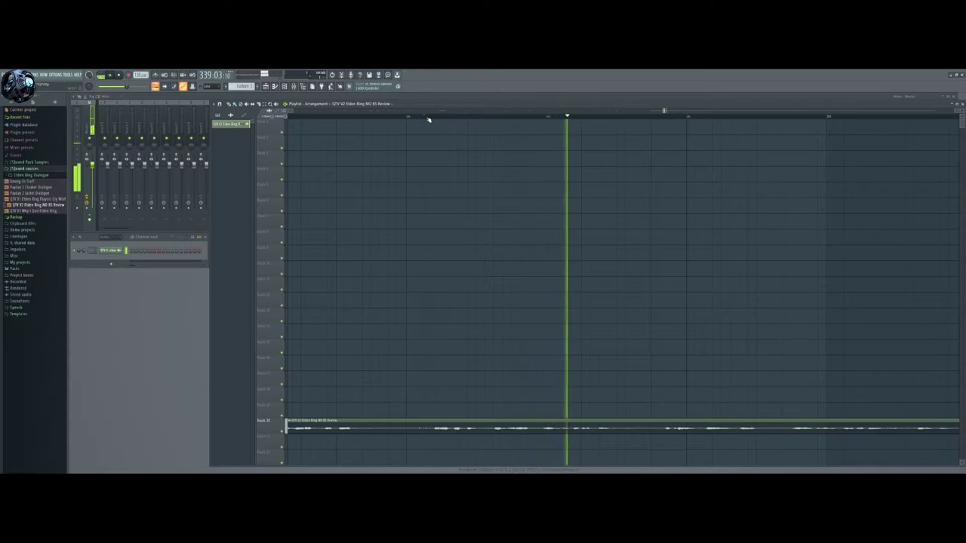
key(space)
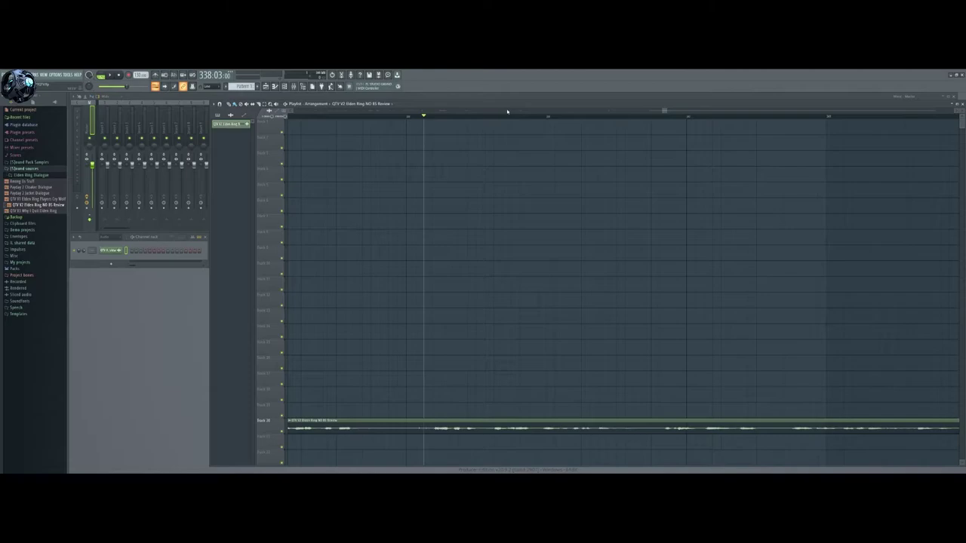
key(space)
Audition the start of the phrase at 353:02 several times
click(468, 117)
key(space)
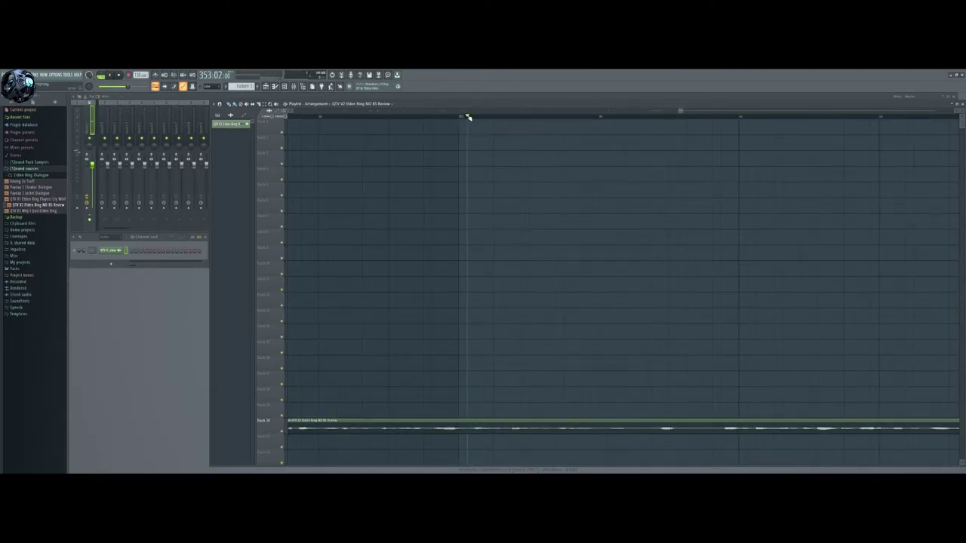
key(space)
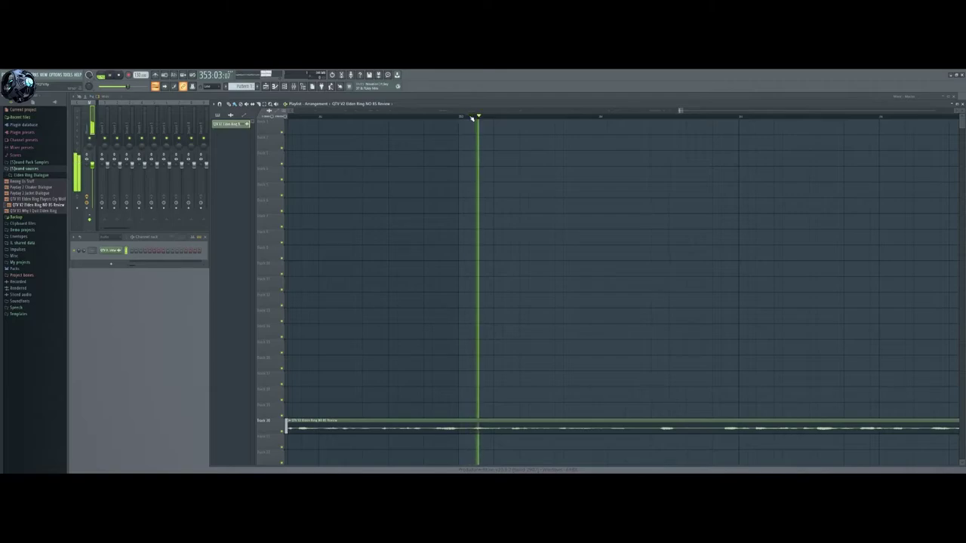
key(space)
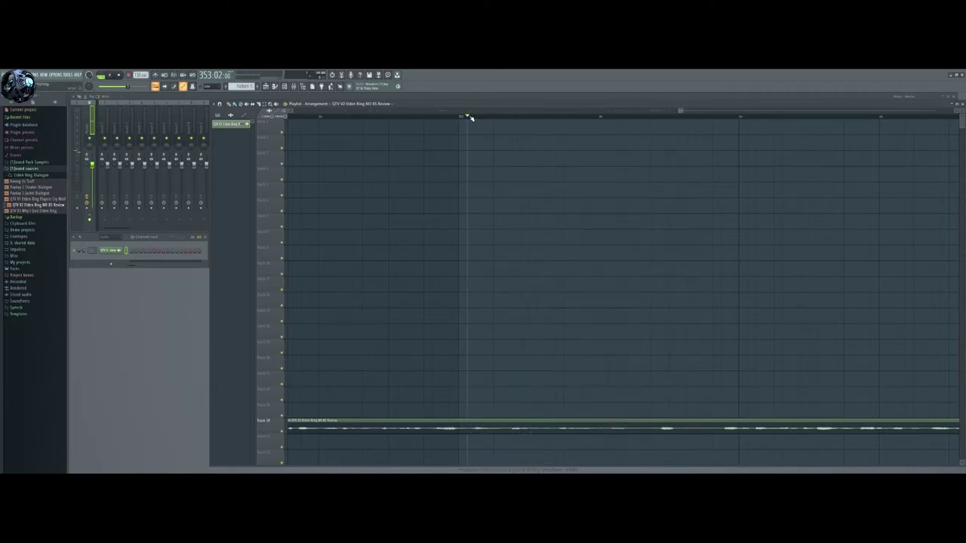
key(space)
key(space)
key(space)
key(space)
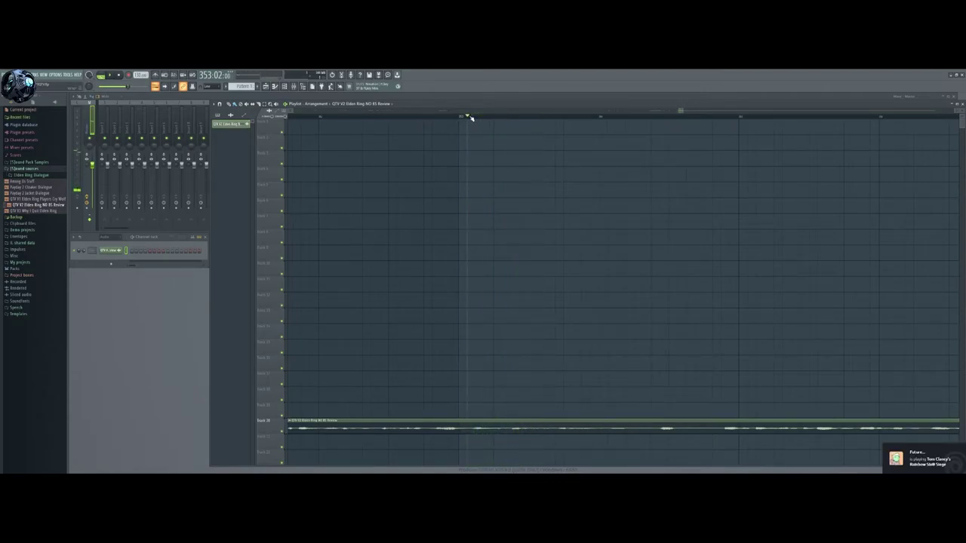
Audition the dialogue from 361:08 and replay the phrase starting at 364:12
key(space)
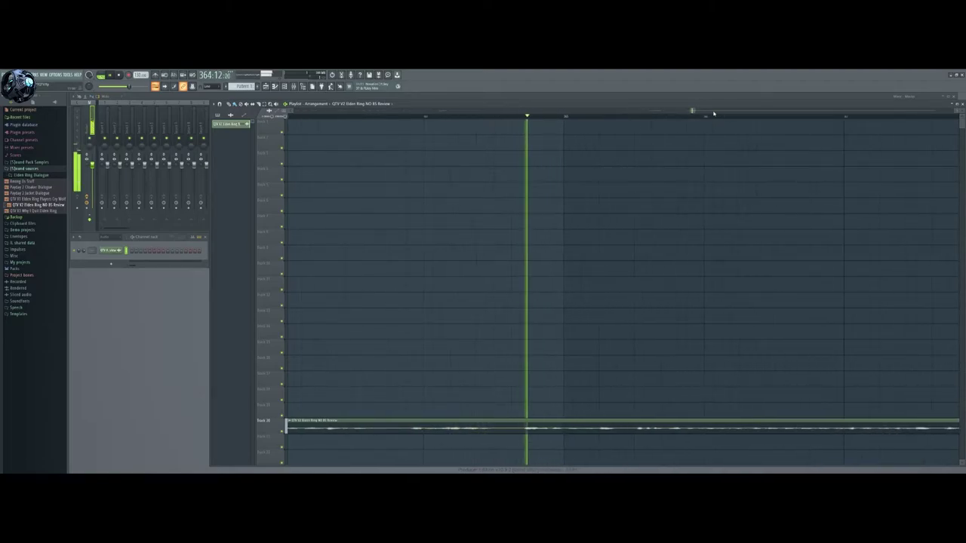
key(space)
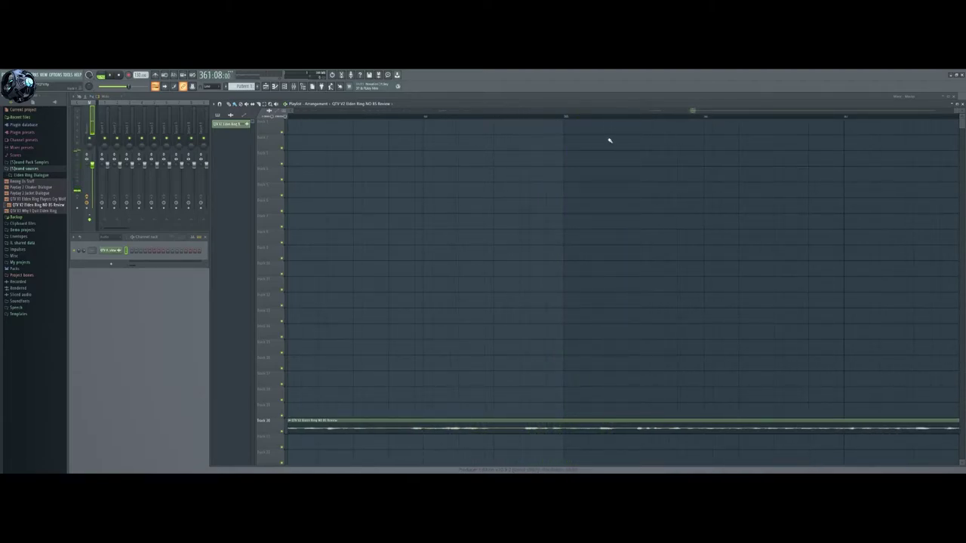
click(512, 117)
key(space)
key(space)
key(space)
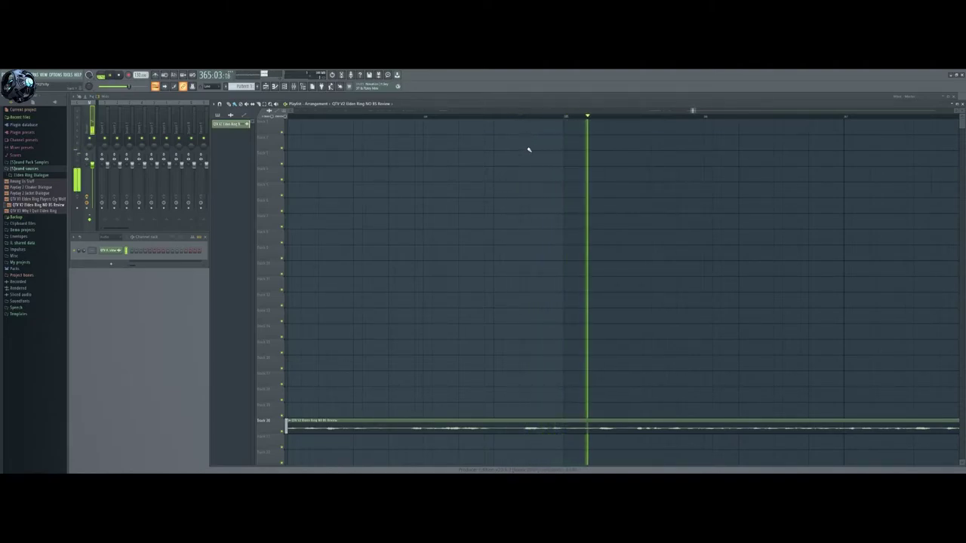
key(space)
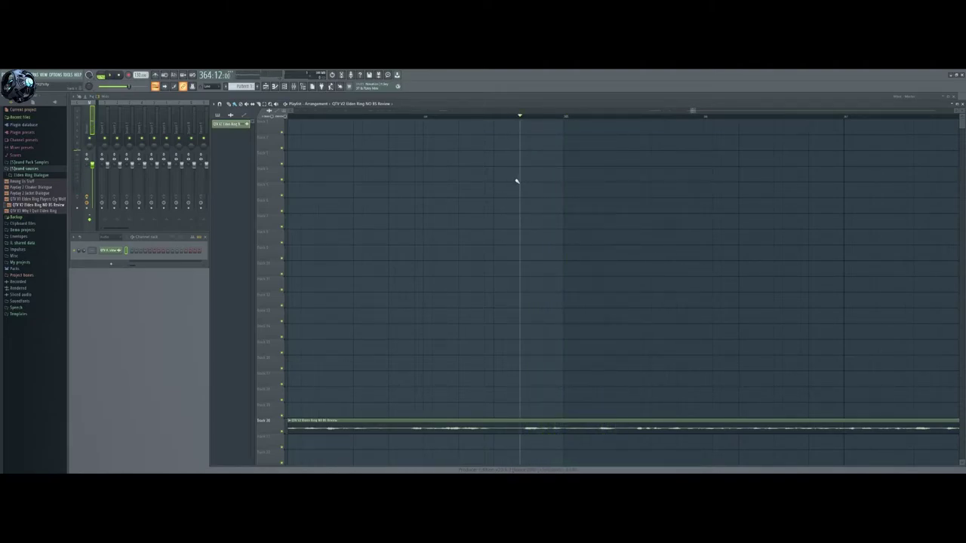
Slice the review clip at 364:12 and audition the phrase's end in bar 365
click(529, 436)
drag(520, 117, 595, 134)
key(space)
Audition the Why I Quit Elden Ring clip in bar 102 and place the playhead at 102:04
key(space)
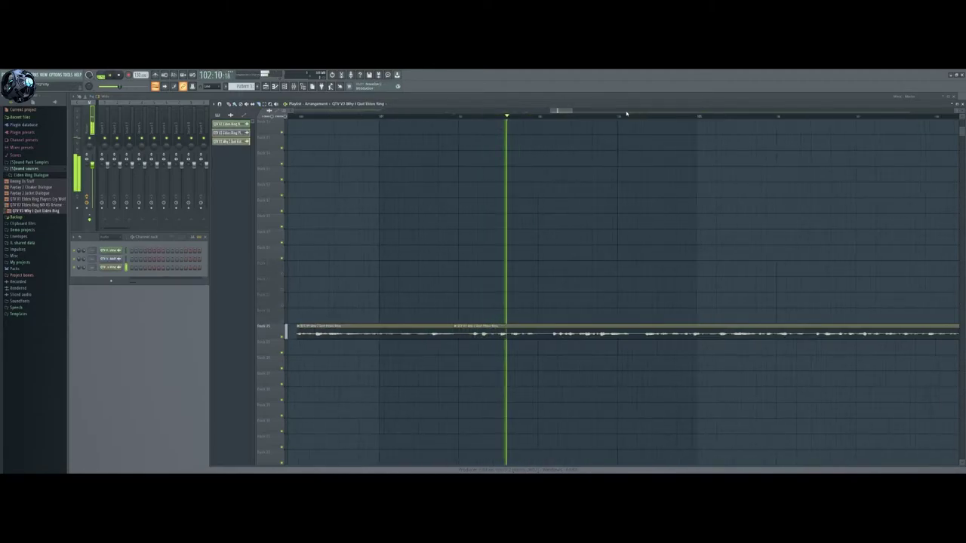
key(space)
click(473, 118)
click(472, 118)
click(472, 118)
click(472, 118)
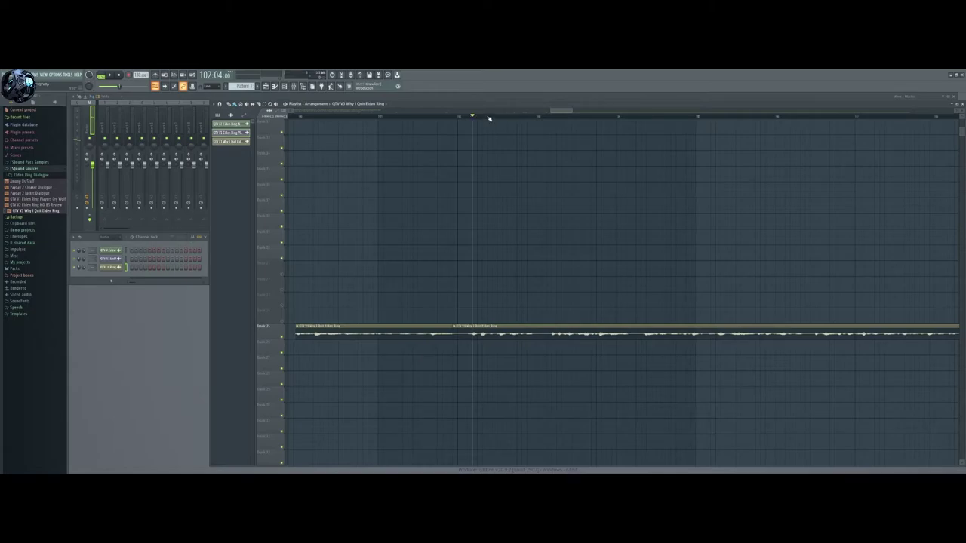
Replay the short piece of dialogue at 102:04 repeatedly using a tiny time selection
key(space)
key(space)
click(476, 119)
key(space)
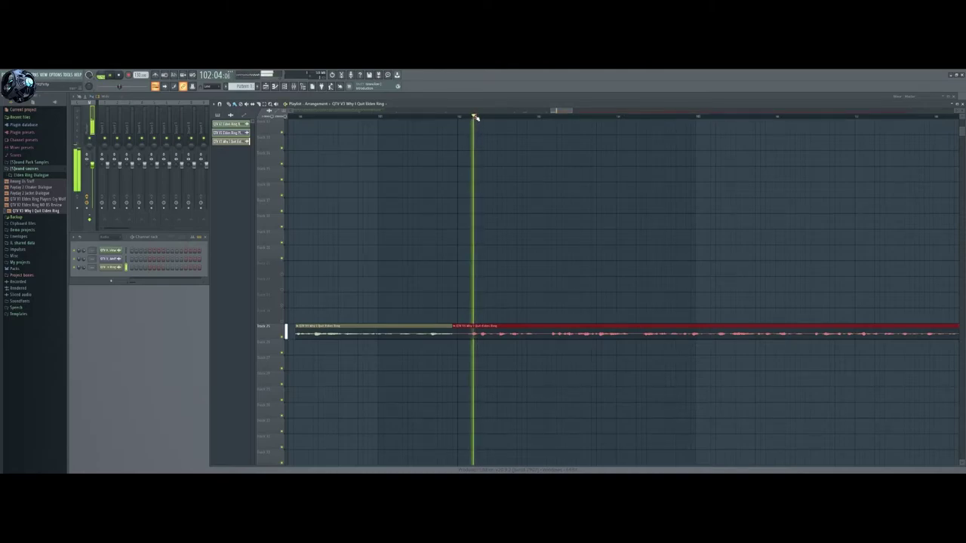
key(space)
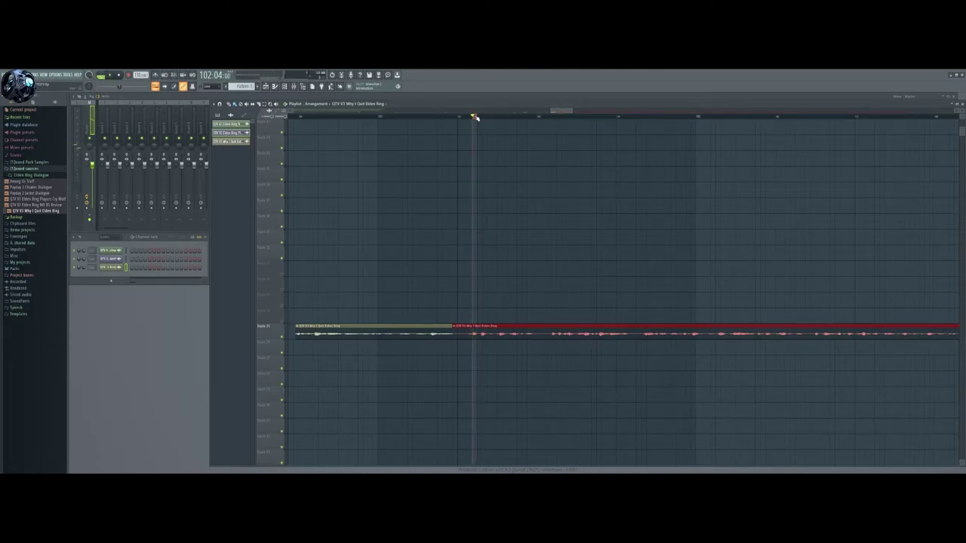
key(space)
key(space)
key(space)
key(space)
key(space)
key(space)
key(space)
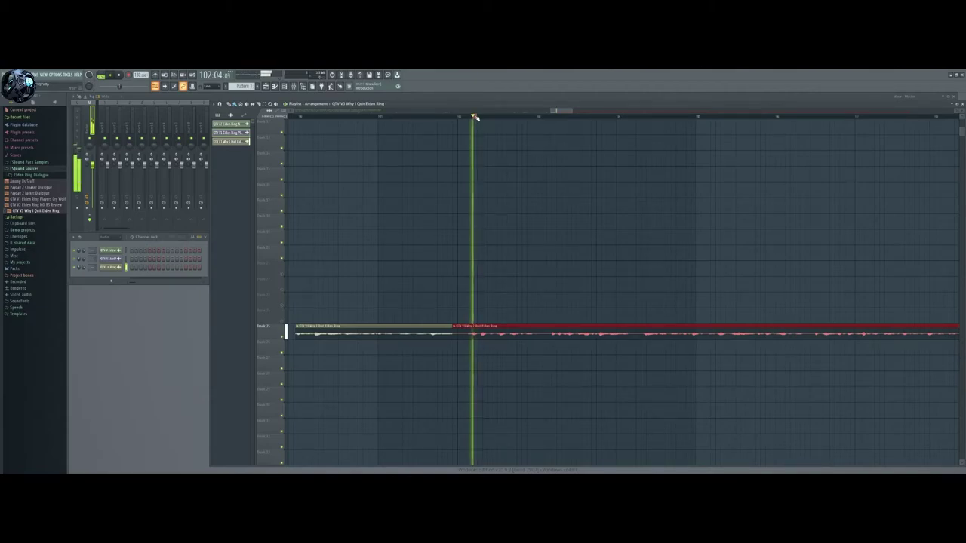
key(space)
key(space)
key(space)
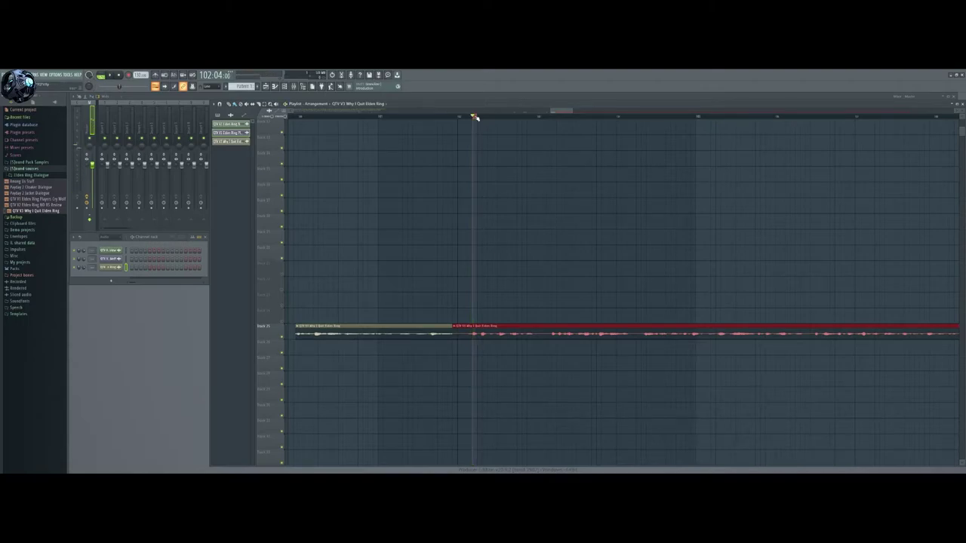
key(space)
key(space)
key(space)
key(space)
drag(475, 117, 475, 118)
click(475, 117)
Audition the dialogue up to bar 107, slice the clip at 106:09 and delete the portion before it
key(space)
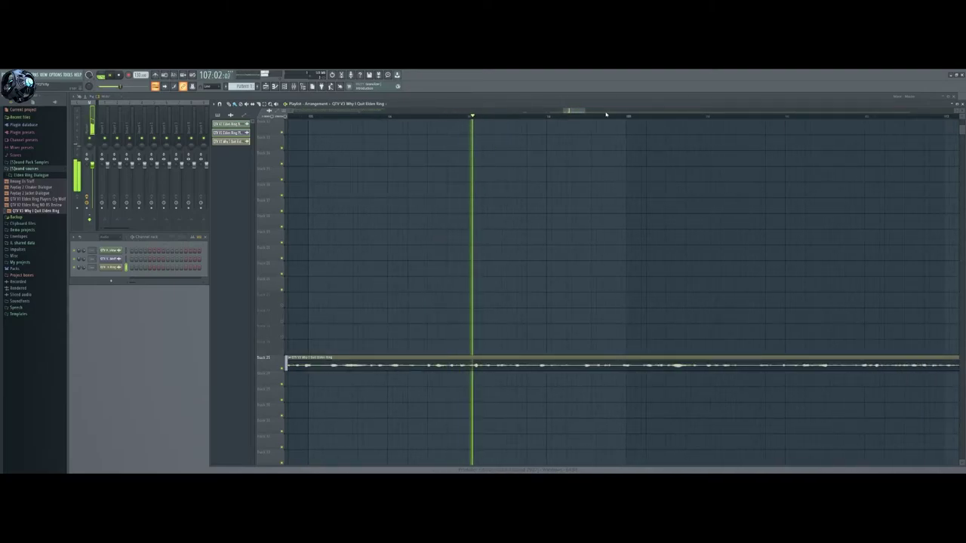
key(space)
click(427, 118)
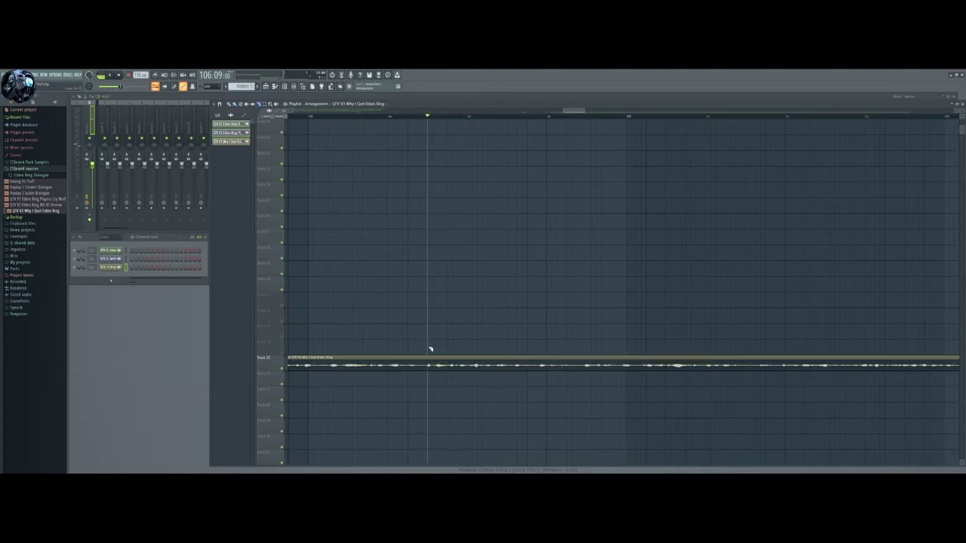
drag(430, 358, 427, 376)
click(413, 367)
key(Delete)
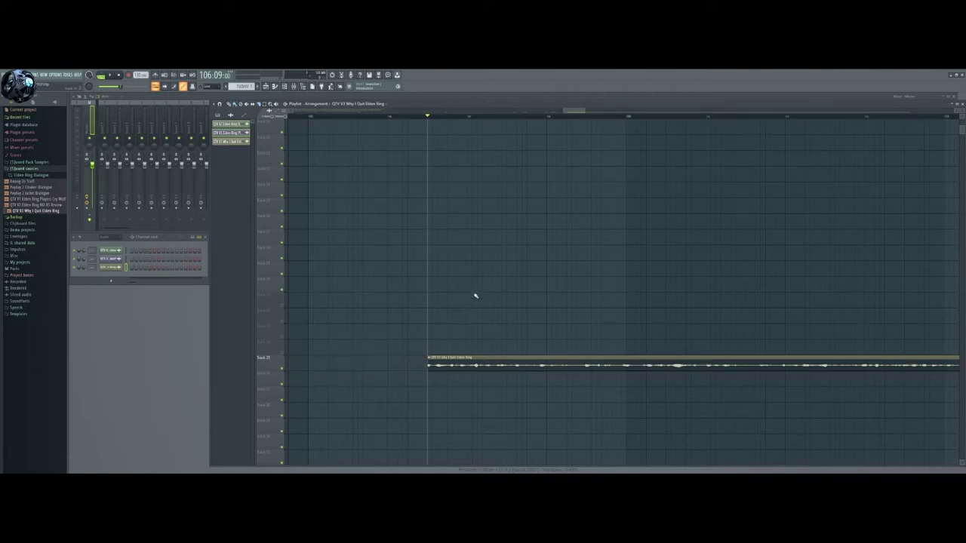
Audition the phrase starting at 106:09 and slice the clip at its end, 108:06
key(space)
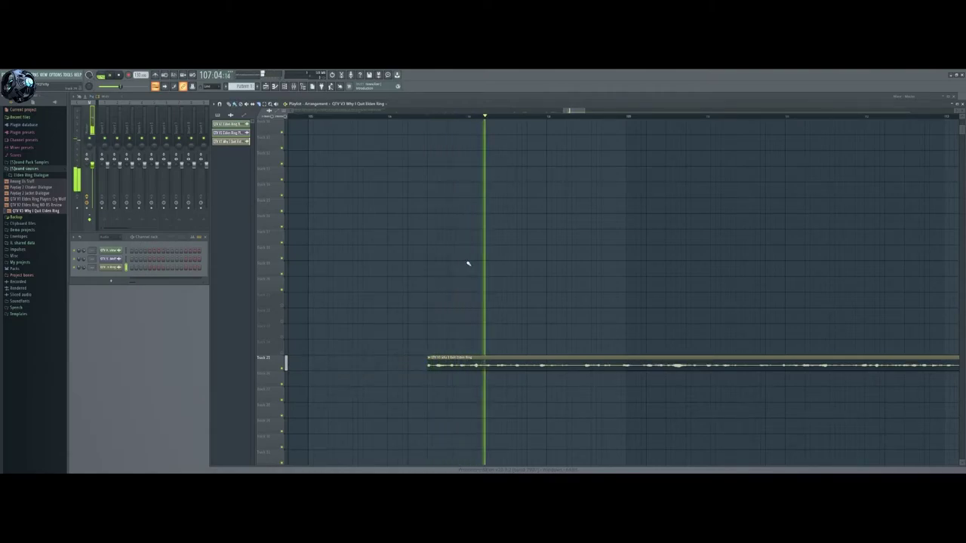
key(space)
drag(425, 114, 571, 140)
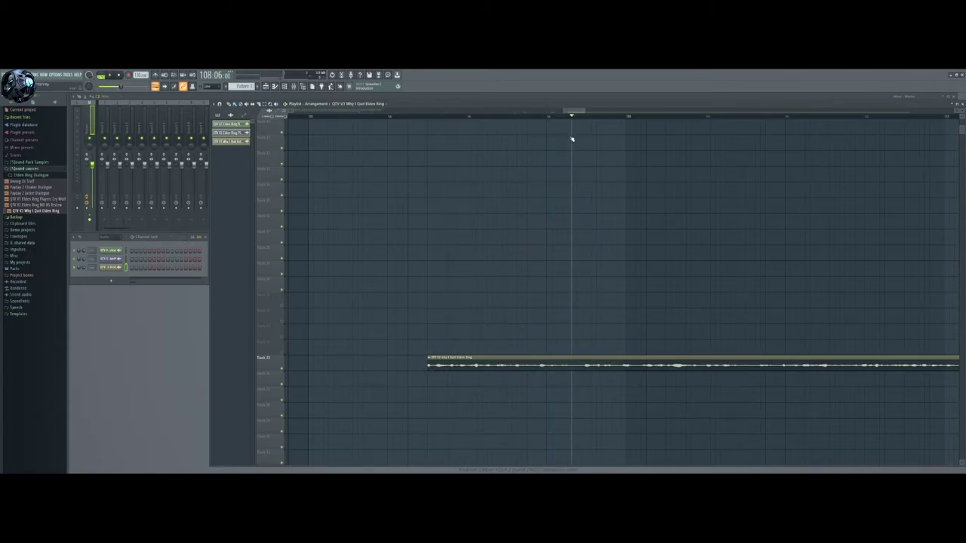
drag(573, 359, 570, 374)
Audition the rest of the recordings, including the Why I Quit clip from 181:08 and the review clip around bar 572
drag(572, 111, 573, 112)
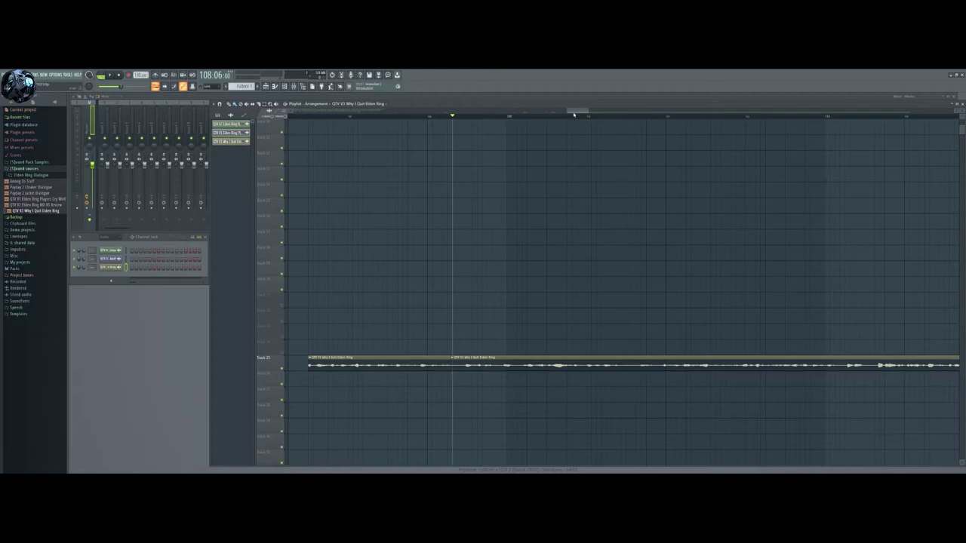
key(space)
drag(573, 114, 755, 112)
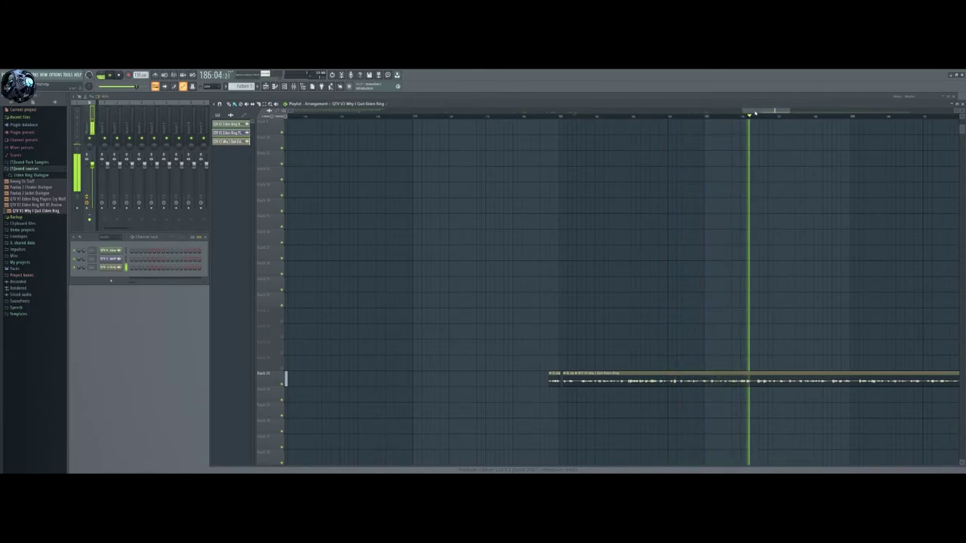
key(space)
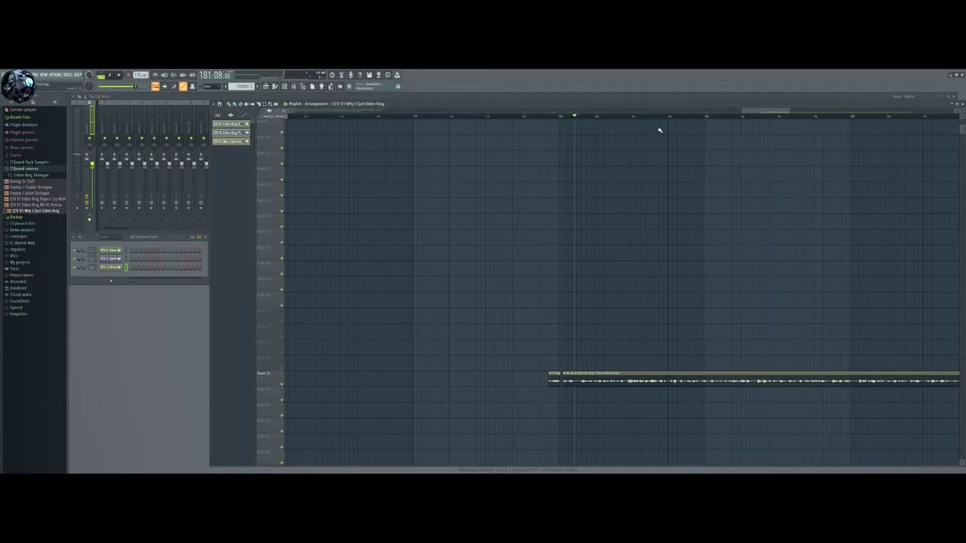
scroll(731, 111, right, 5)
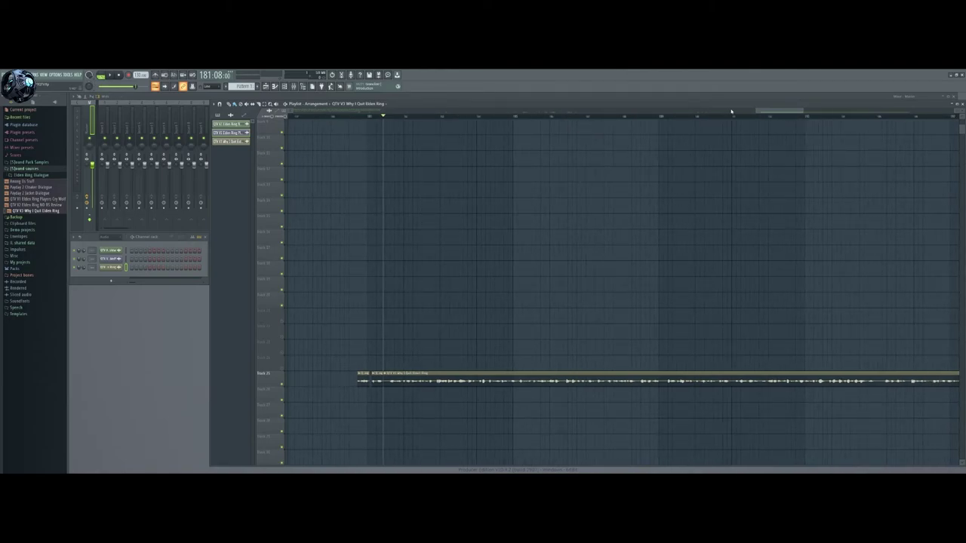
key(space)
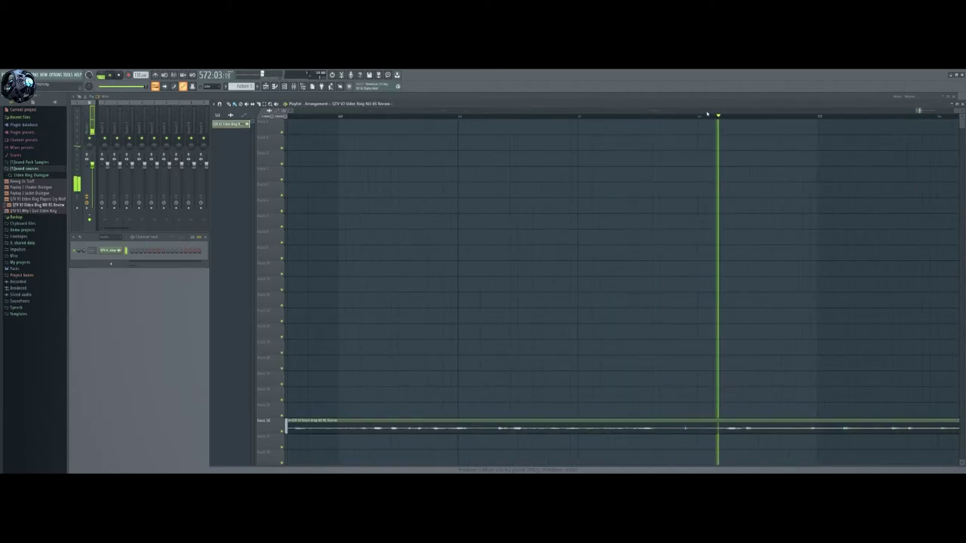
key(space)
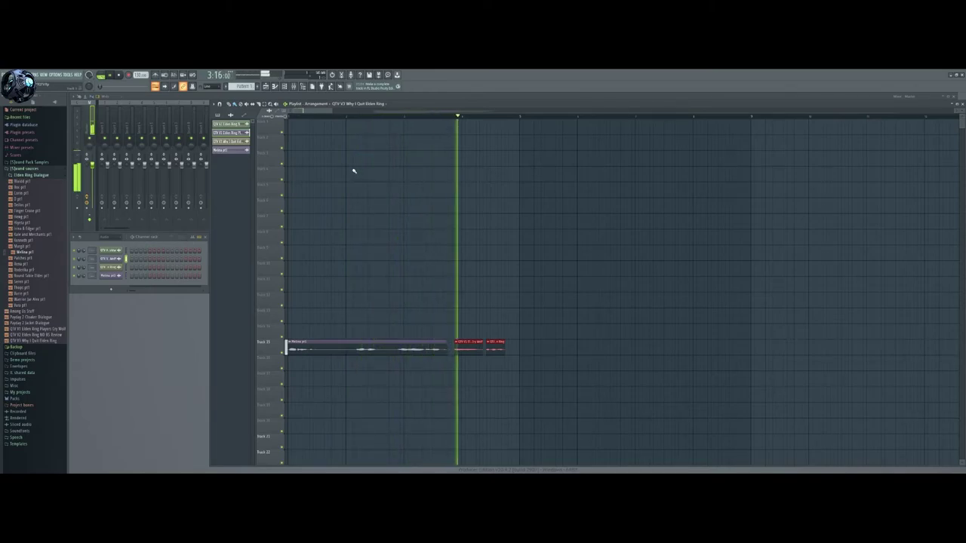
Audition the arrangement and move the short vocal clip on Track 3 up to Track 2, shortly after the start of bar 6
key(space)
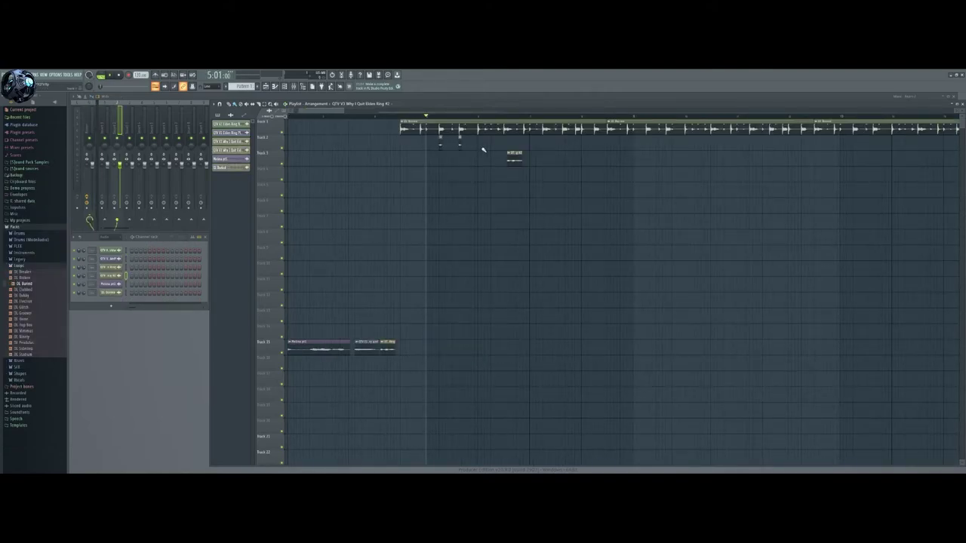
drag(506, 159, 483, 144)
key(space)
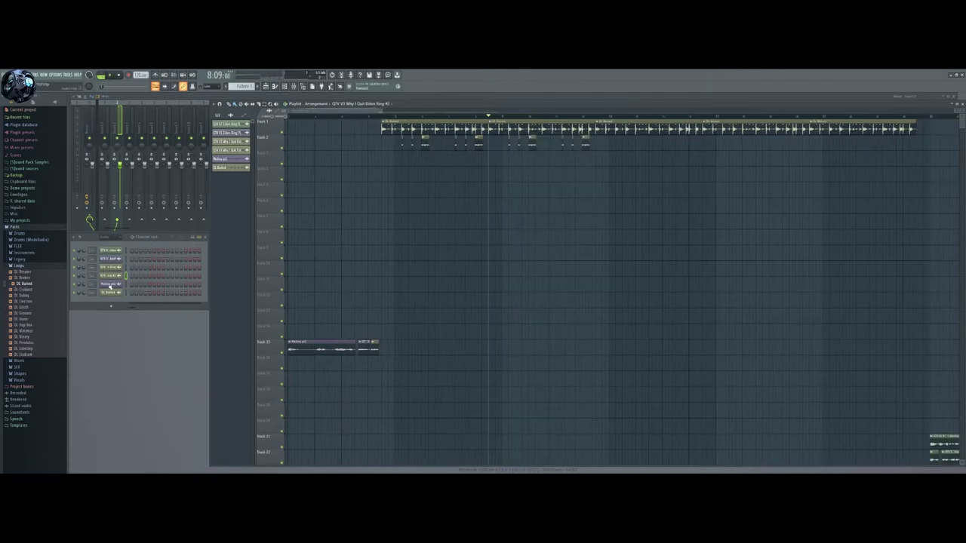
Add Fruity Reeverb 2 to the first effect slot of mixer Insert 2, move its window aside and return to the arrangement
key(space)
key(space)
click(119, 125)
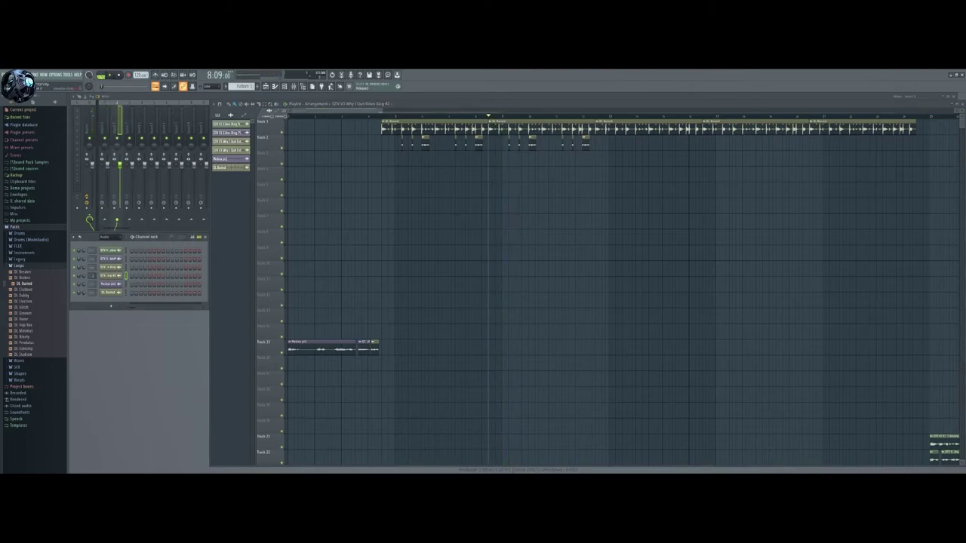
click(184, 98)
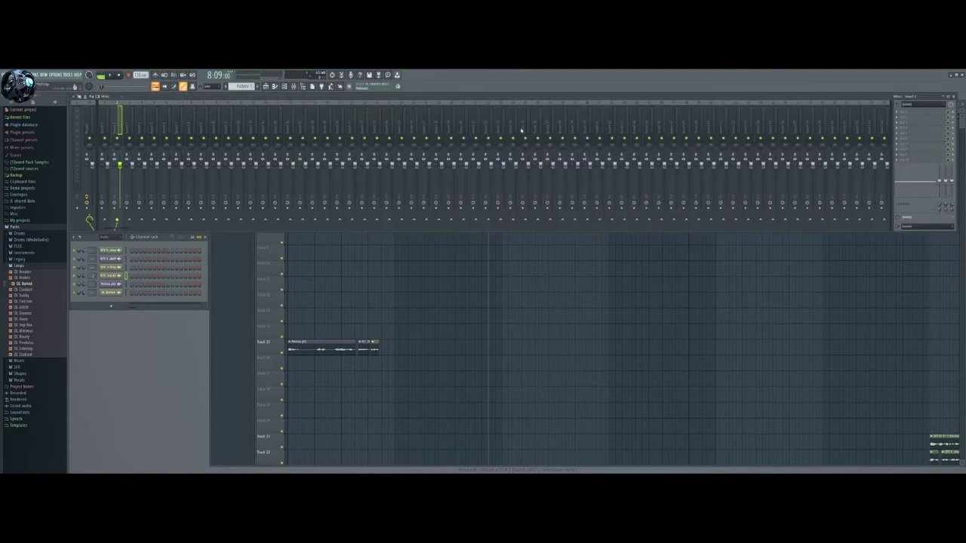
click(902, 112)
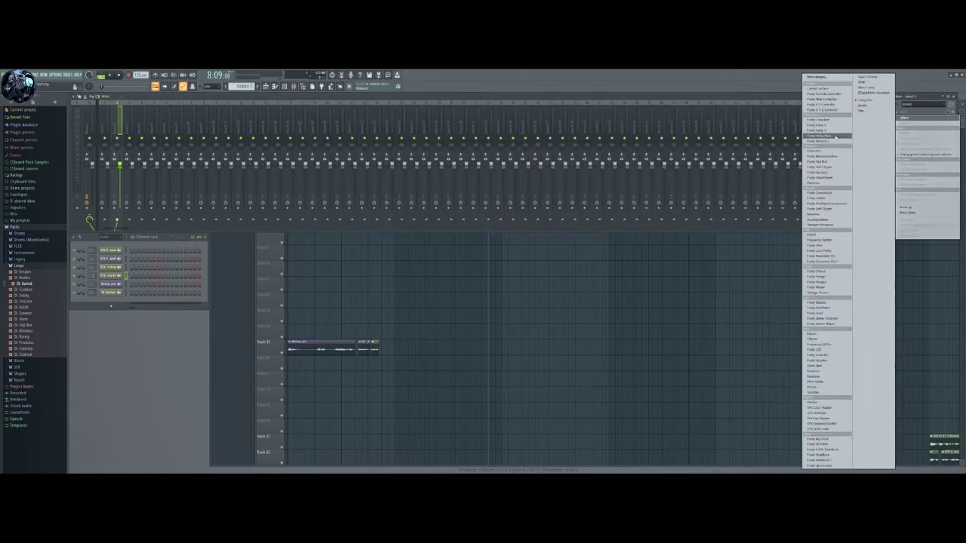
click(830, 142)
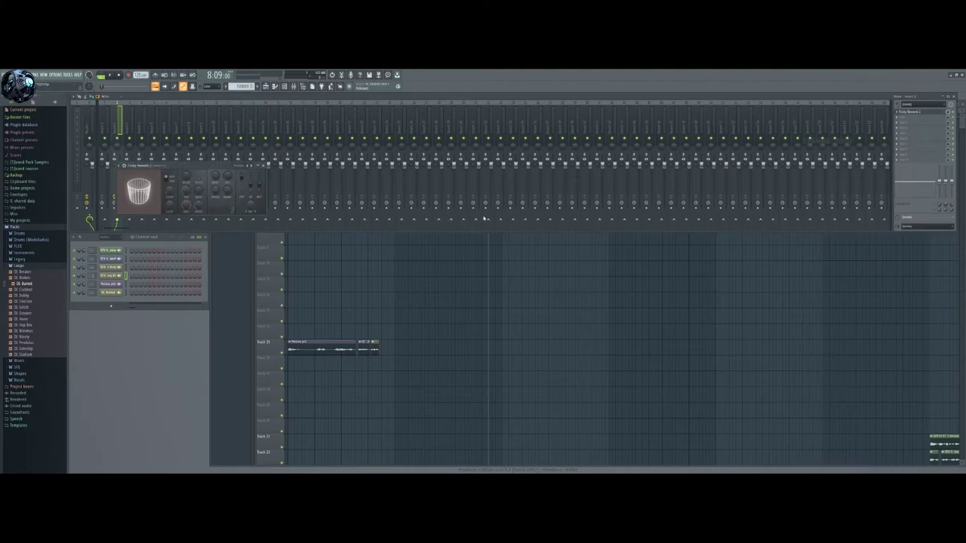
drag(206, 172, 159, 323)
click(370, 260)
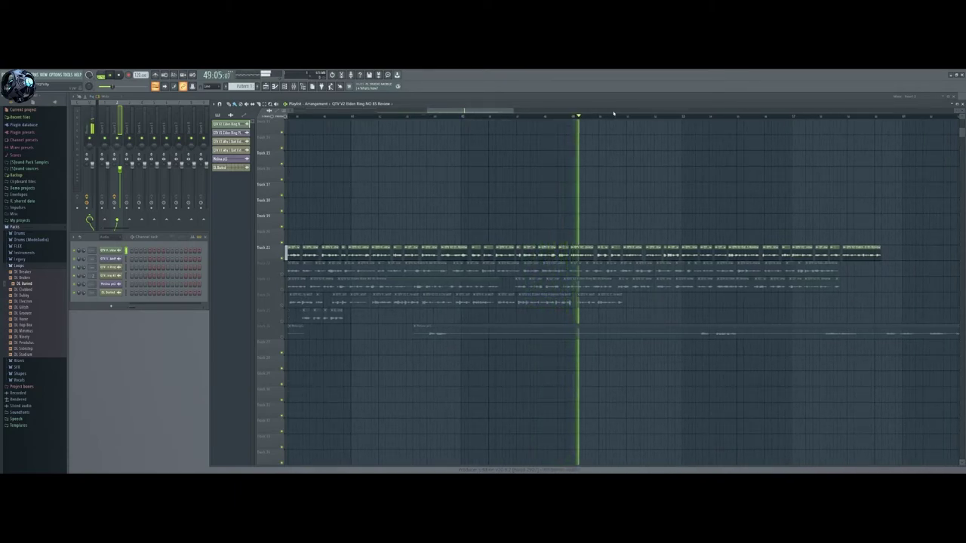
Audition the Elden Ring review dialogue around bar 49 and the already cut snippets from bar 25
key(space)
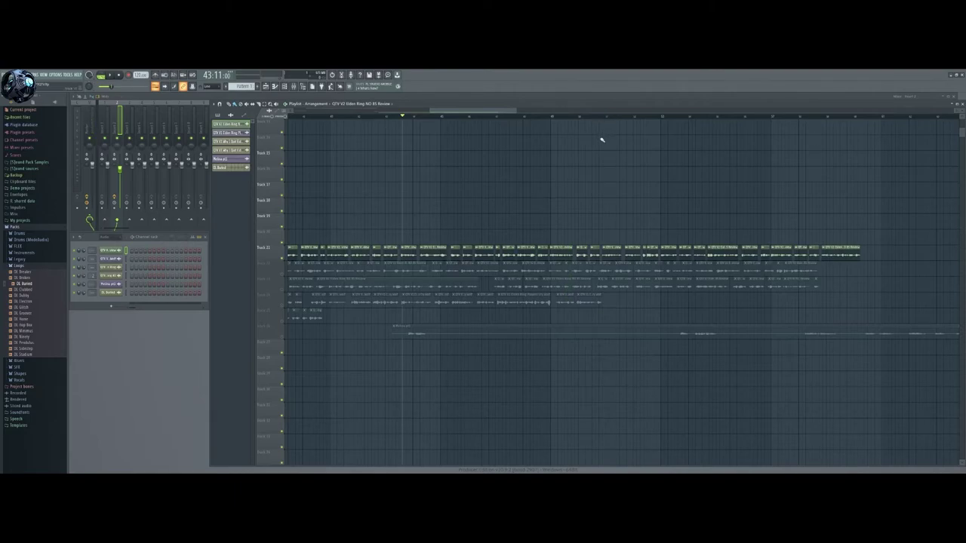
click(573, 117)
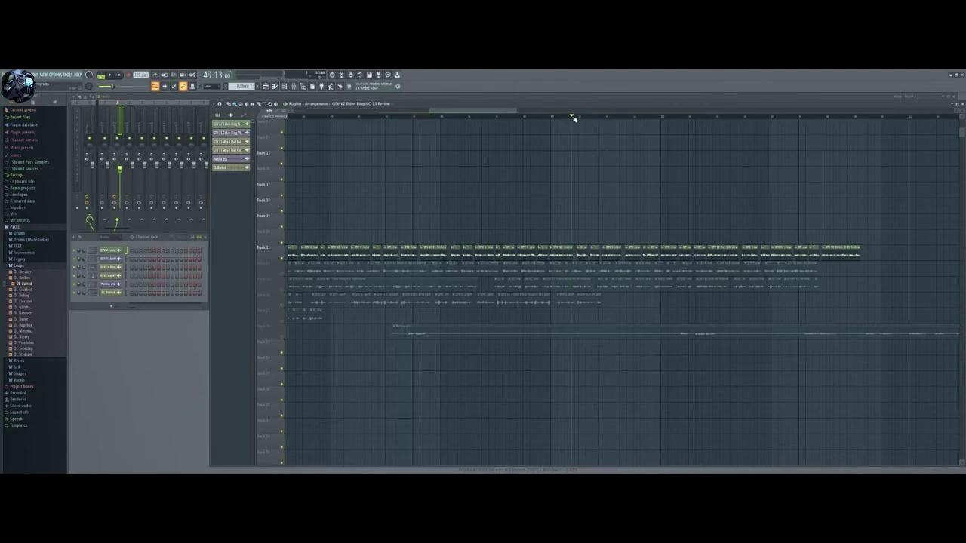
click(556, 117)
key(space)
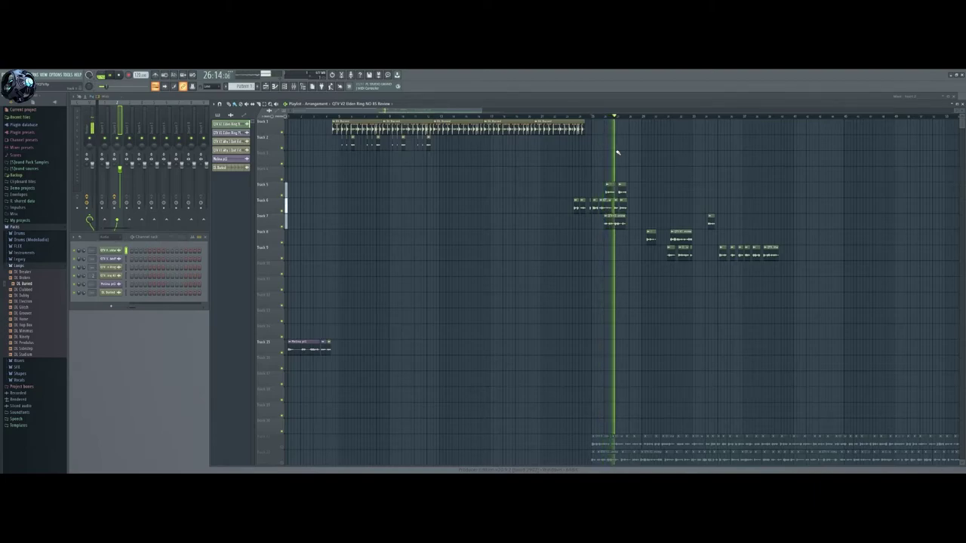
key(space)
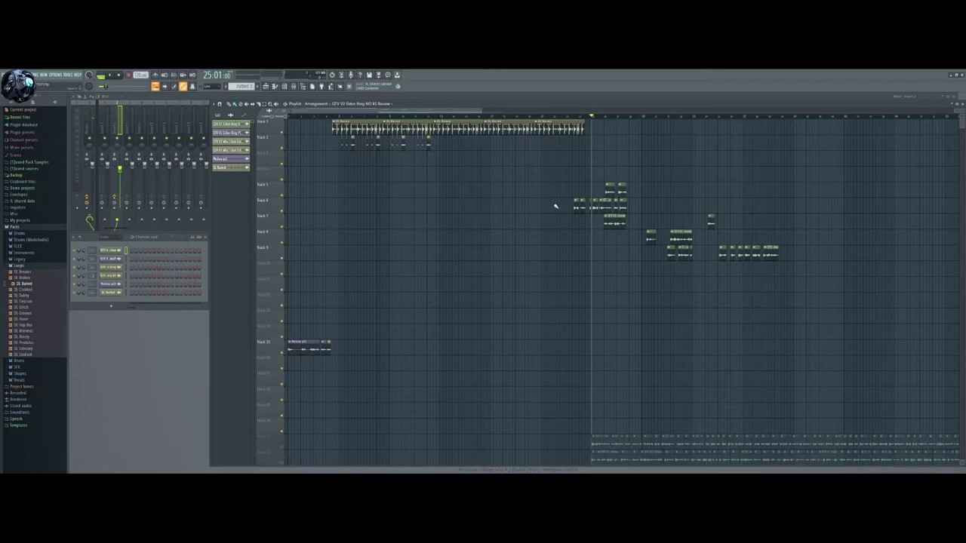
Shift the Track 6 snippets about 15 bars later and the Track 5 snippets about nine bars later
drag(563, 214, 637, 215)
drag(576, 208, 766, 203)
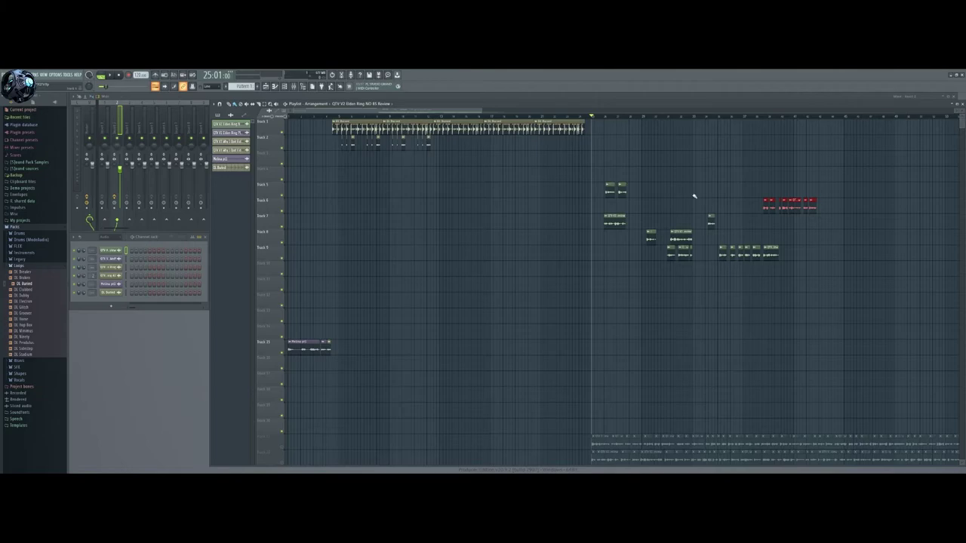
drag(630, 190, 726, 190)
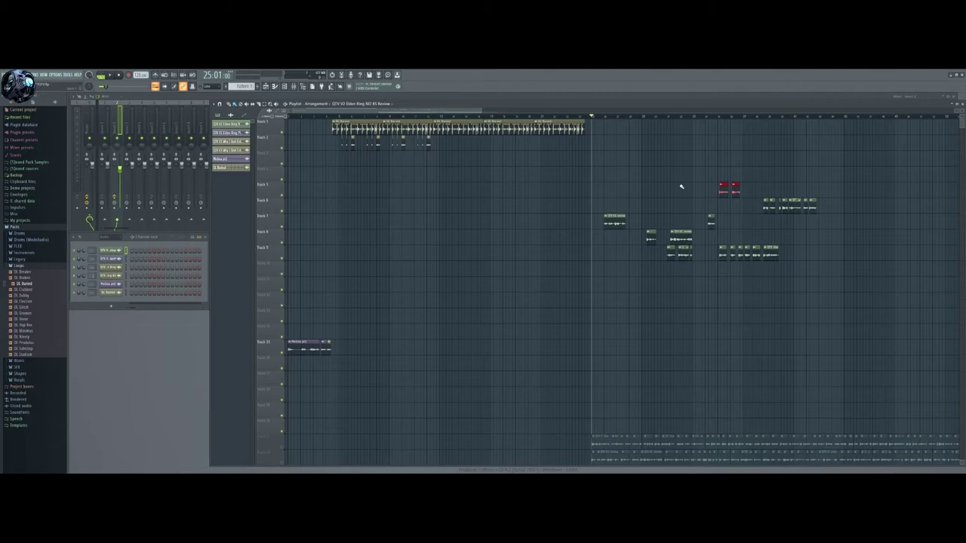
key(space)
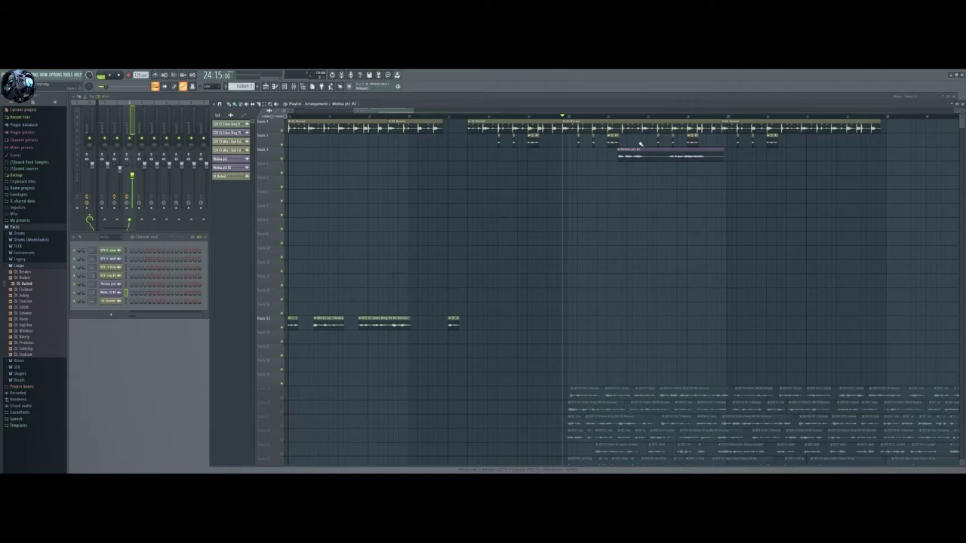
Move the Melina pt1 #2 clip on Track 3 slightly later so that it starts at 26:07
click(622, 117)
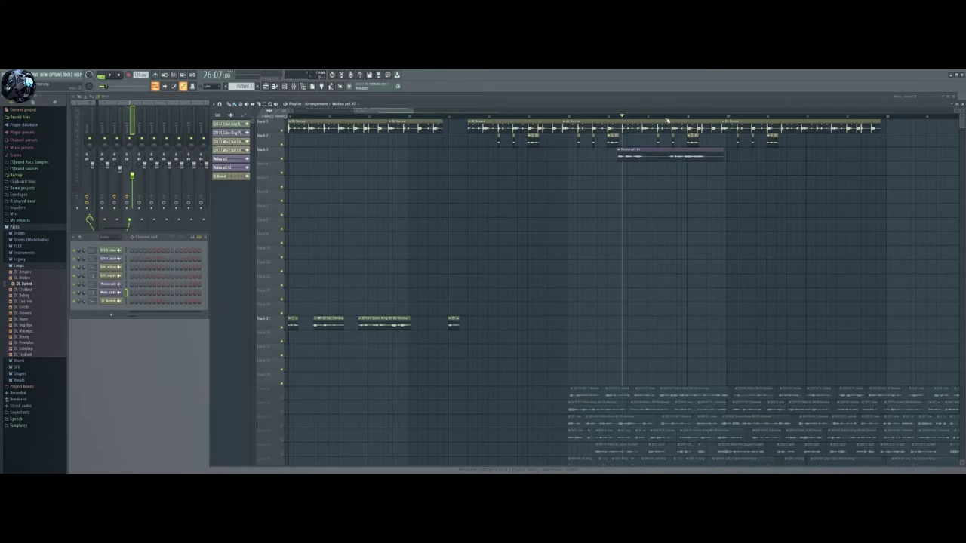
scroll(667, 121, up, 3)
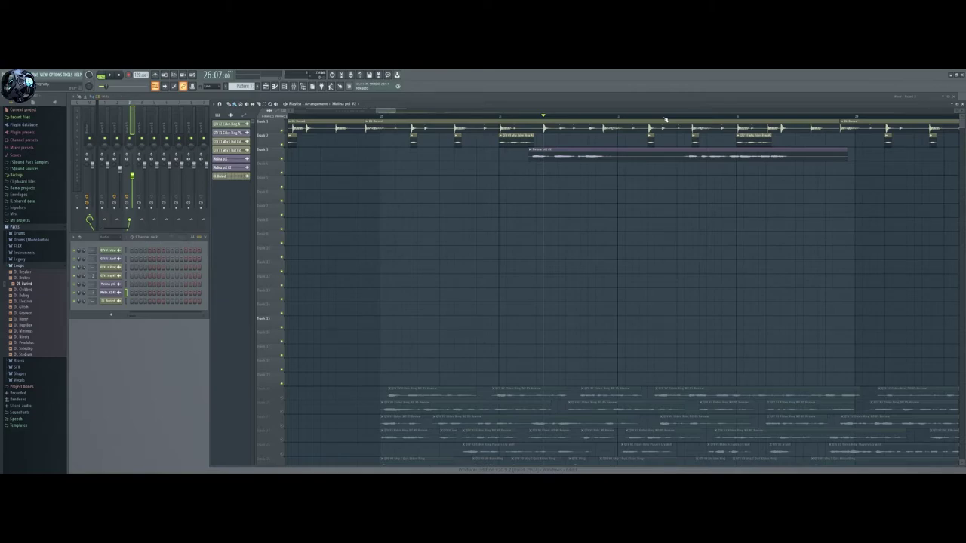
drag(553, 156, 567, 156)
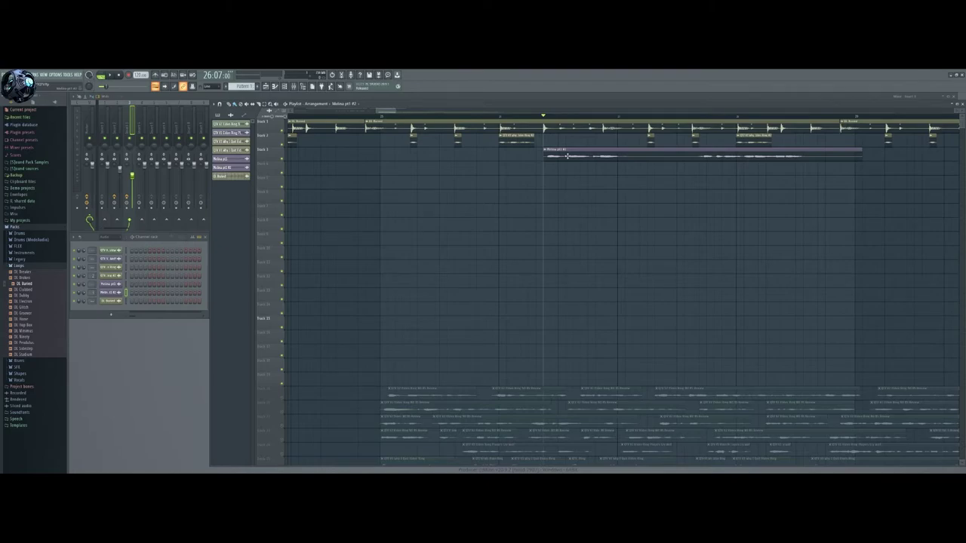
scroll(641, 250, down, 5)
scroll(660, 256, up, 3)
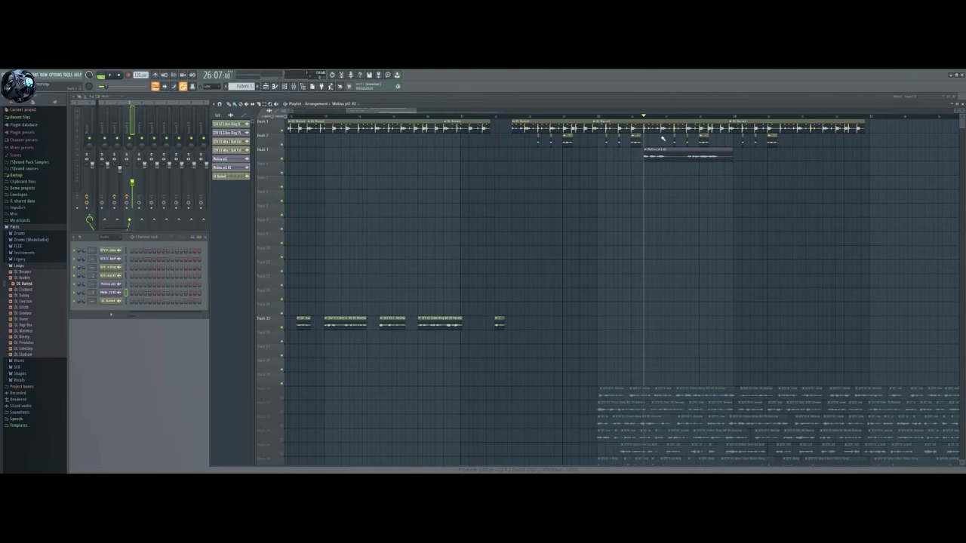
scroll(670, 121, up, 4)
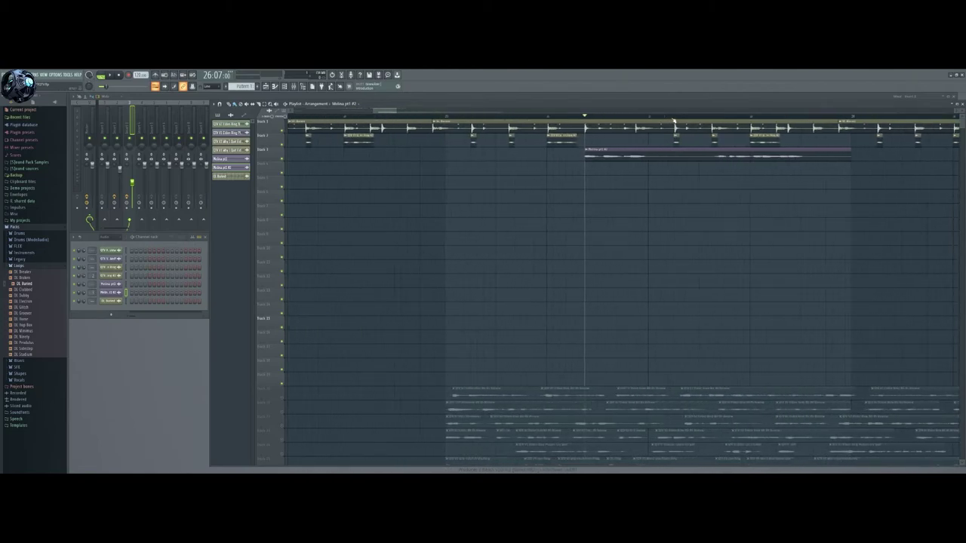
scroll(672, 113, right, 2)
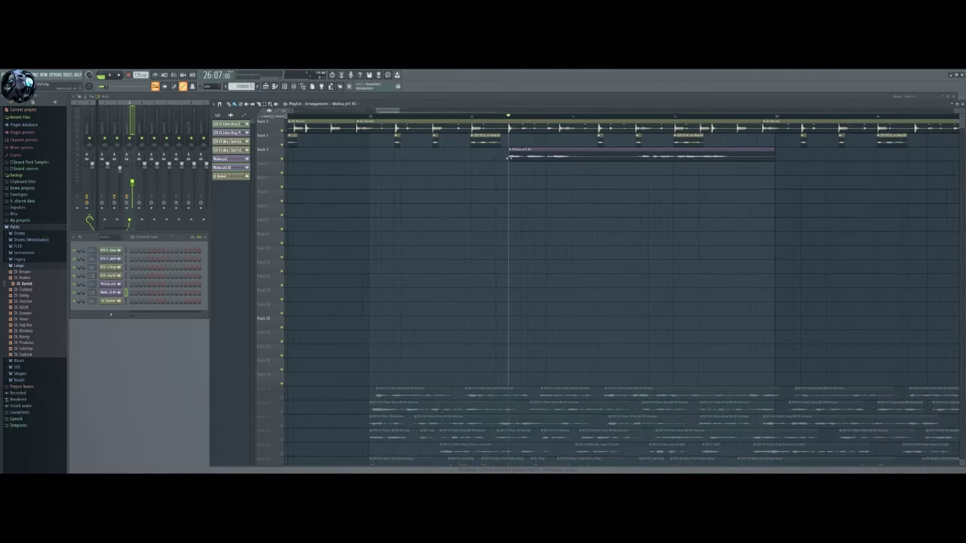
Slice the opening of the Melina clip at 26:07, repeat it as three short slices before the remainder and audition it
click(569, 153)
click(508, 116)
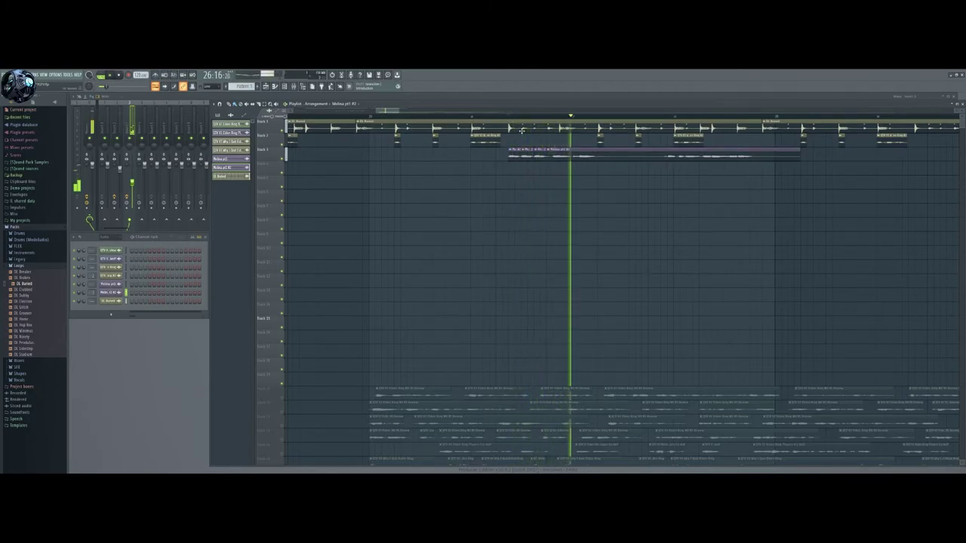
key(space)
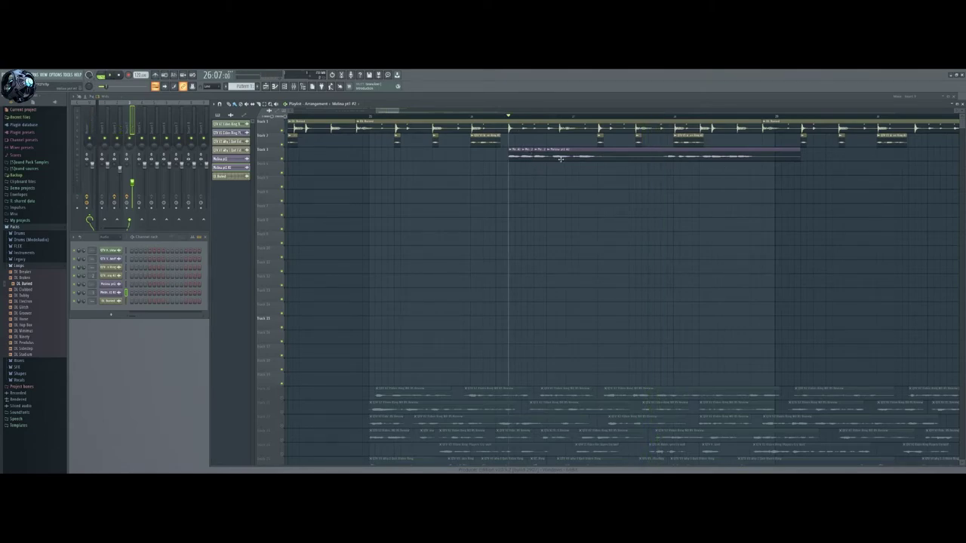
Spread the repeated Melina slices apart with short gaps, shift the remainder of the clip behind them and audition the rhythm
drag(561, 157, 531, 155)
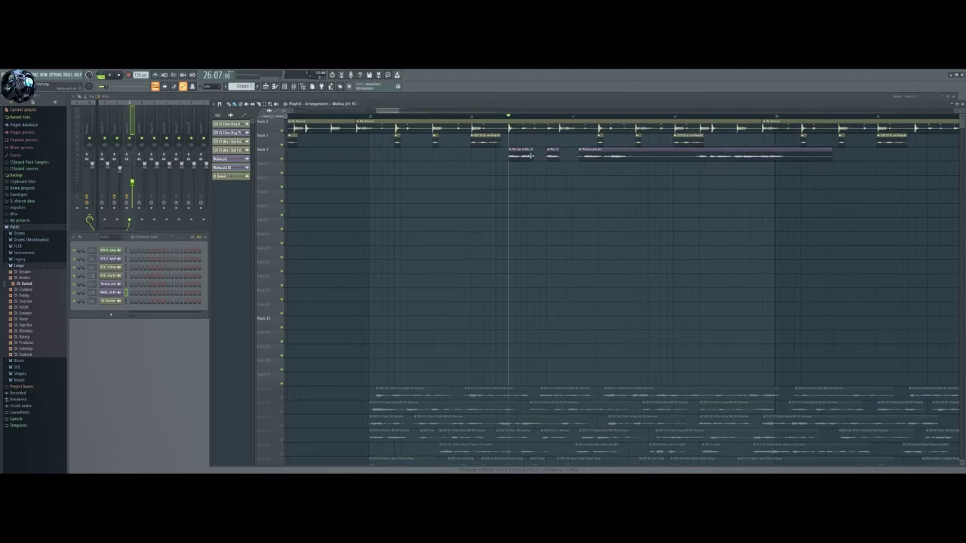
drag(531, 155, 536, 156)
key(space)
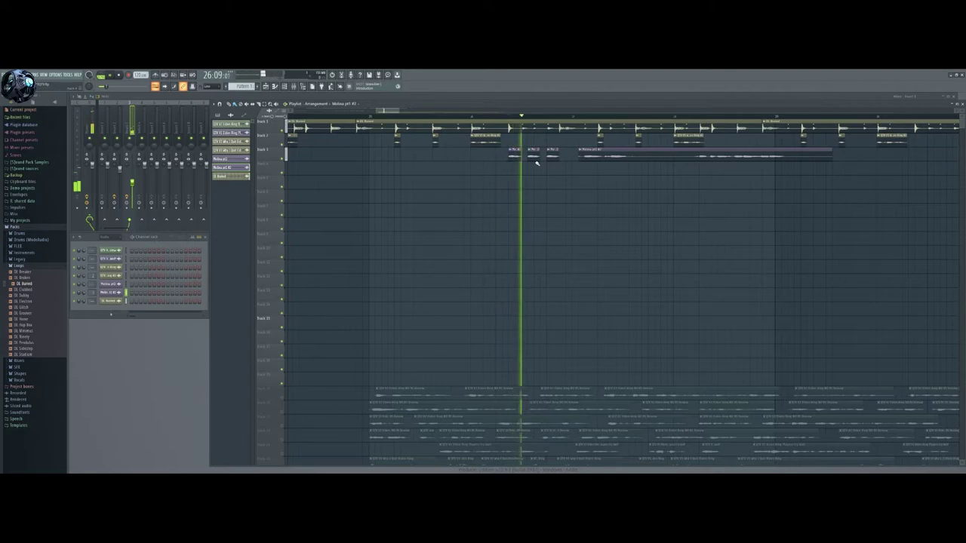
key(space)
drag(591, 155, 579, 155)
key(space)
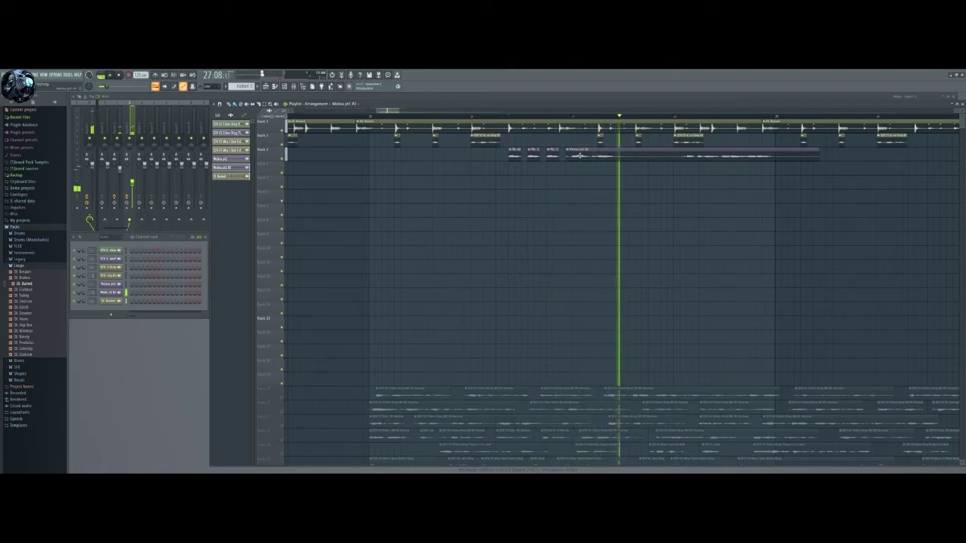
key(space)
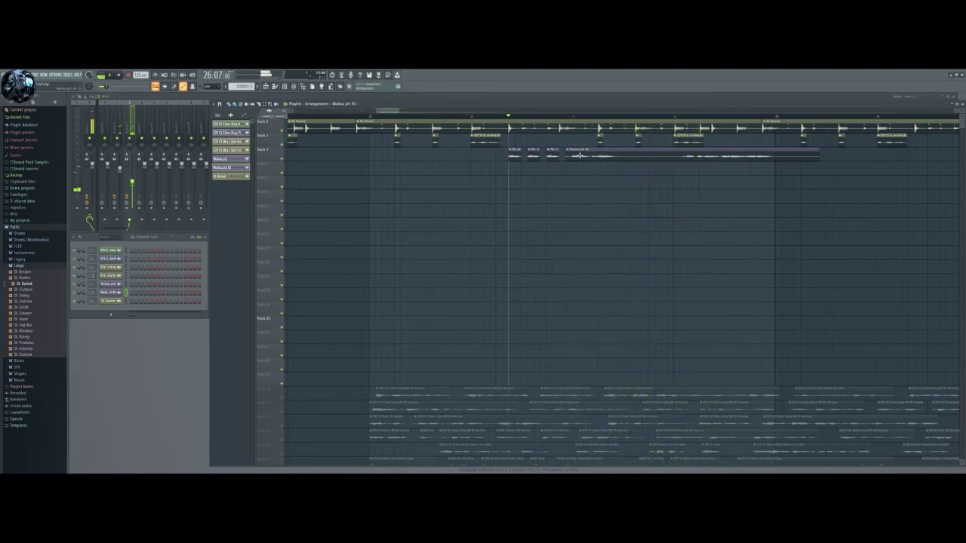
Move the remainder of the Melina clip directly against the third slice and audition the phrase again from 26:07
key(space)
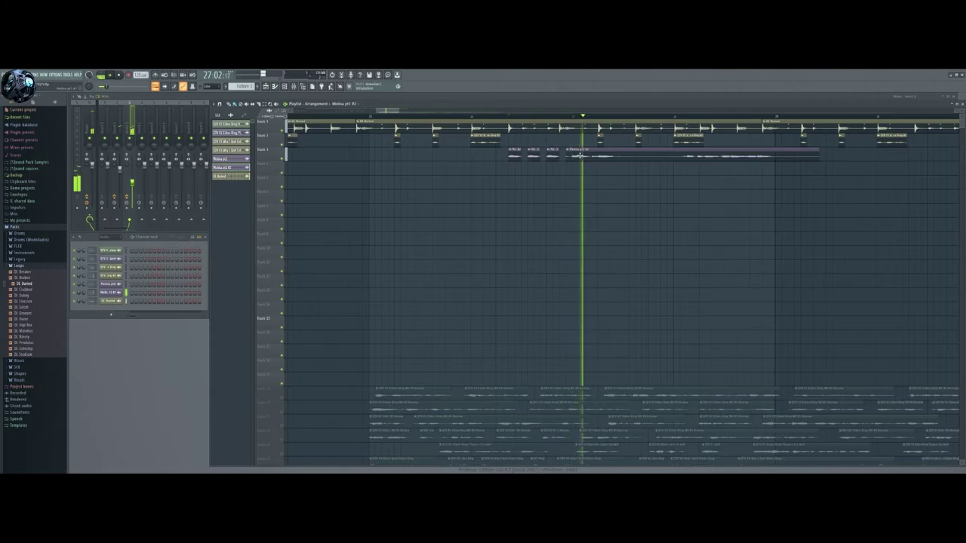
key(space)
key(space)
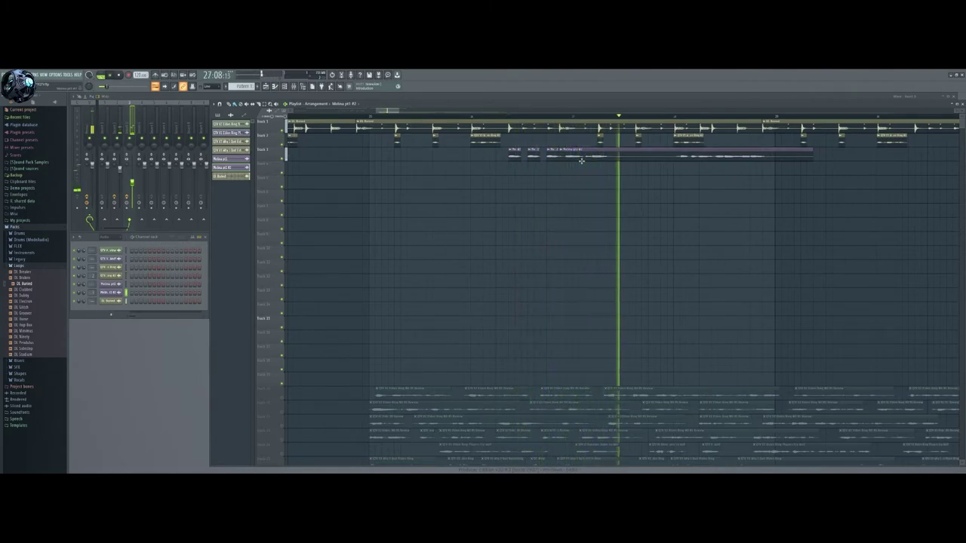
key(space)
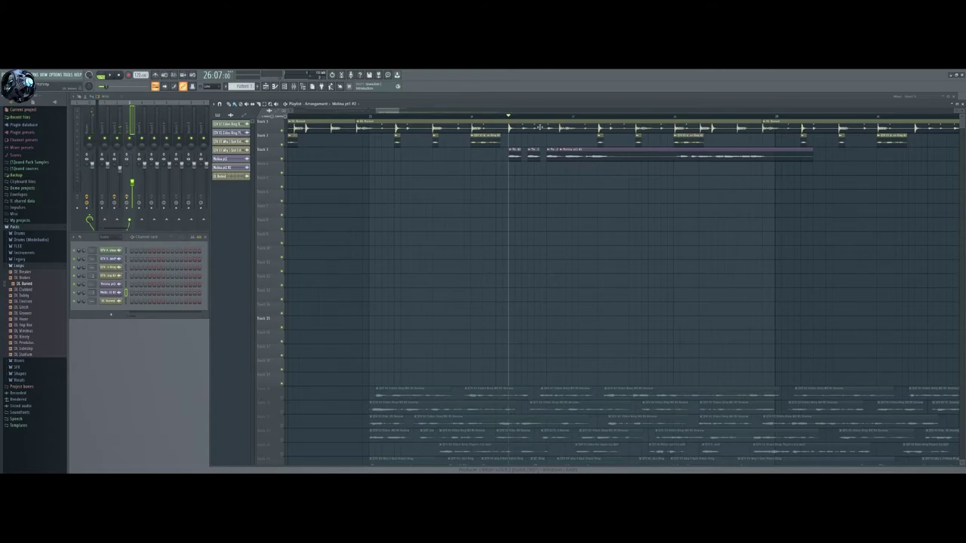
Chop the start of the Melina clip's second phrase into short repeated slices from just after bar 28 and audition it
click(623, 118)
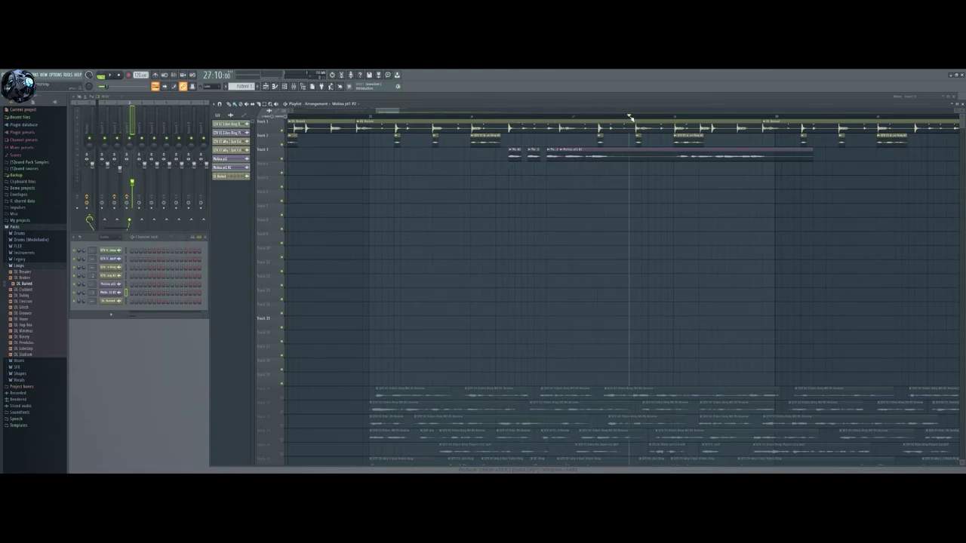
scroll(565, 227, right, 2)
drag(623, 154, 601, 157)
key(space)
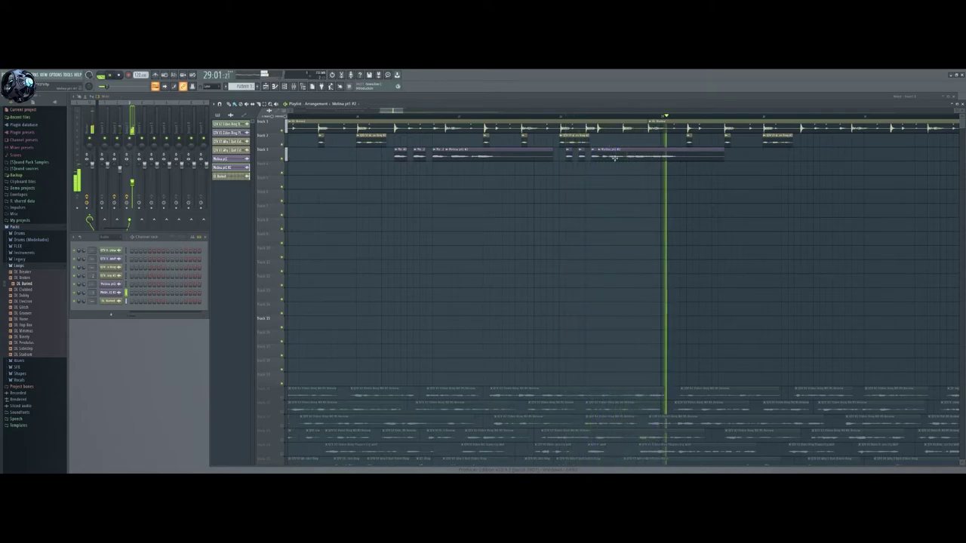
key(space)
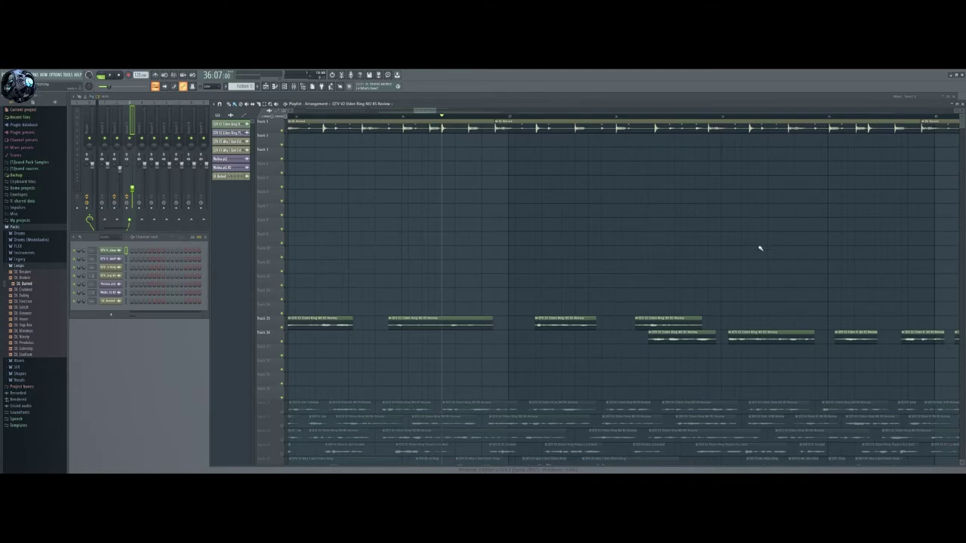
Move the first overlapping review clip from Track 16 up to Track 15, shortly after the start of bar 39
drag(681, 337, 770, 319)
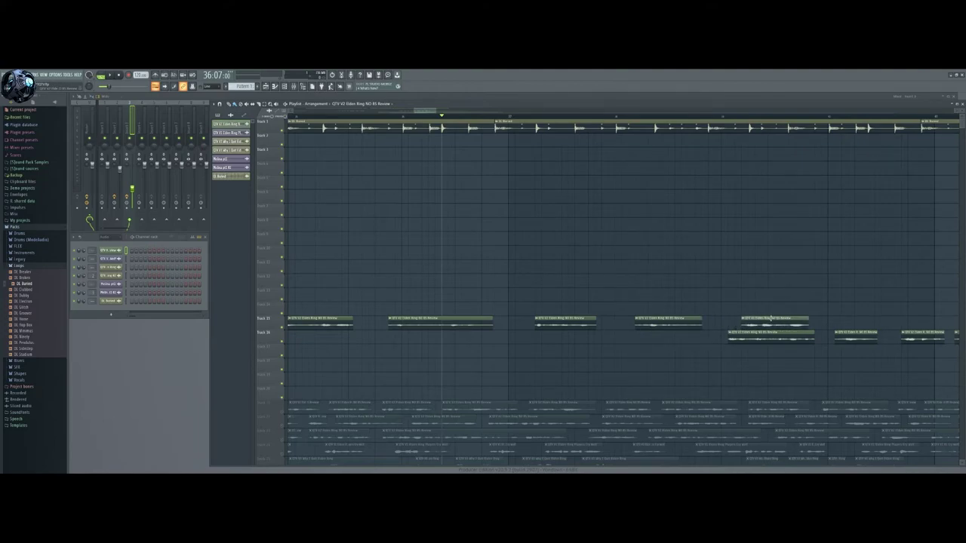
scroll(758, 120, down, 4)
scroll(770, 111, up, 4)
Audition the review phrase starting at 48:13 on Track 16 and move it to Track 15 at about 40:05
click(798, 114)
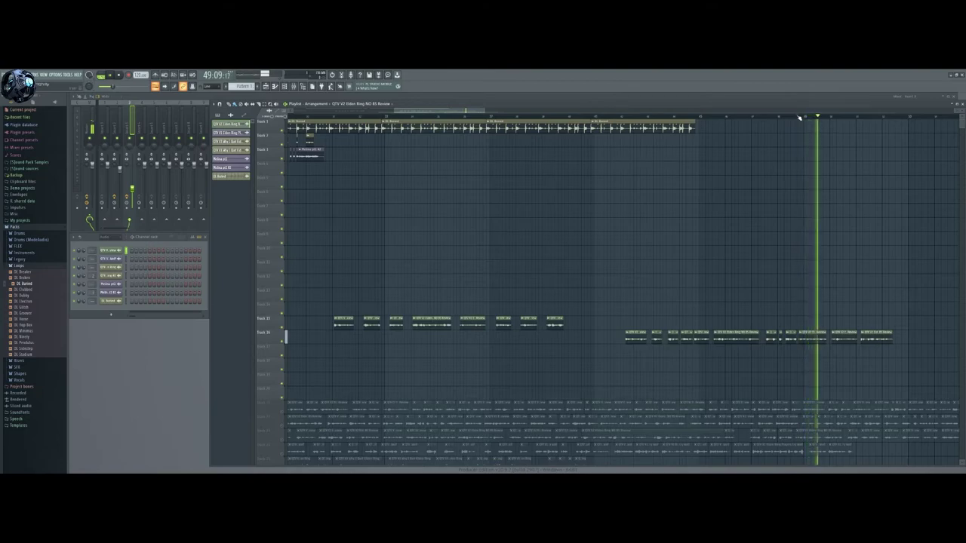
key(space)
click(796, 116)
drag(814, 337, 793, 344)
Move all remaining Track 16 review clips down to Track 20, slightly later, and set the playback position to 40:05
drag(735, 339, 766, 338)
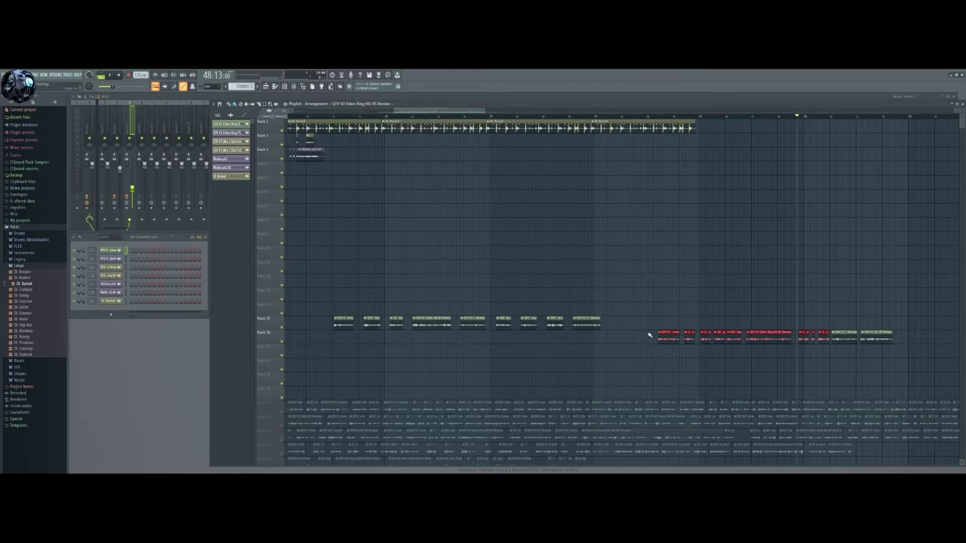
drag(651, 335, 870, 344)
drag(760, 340, 792, 397)
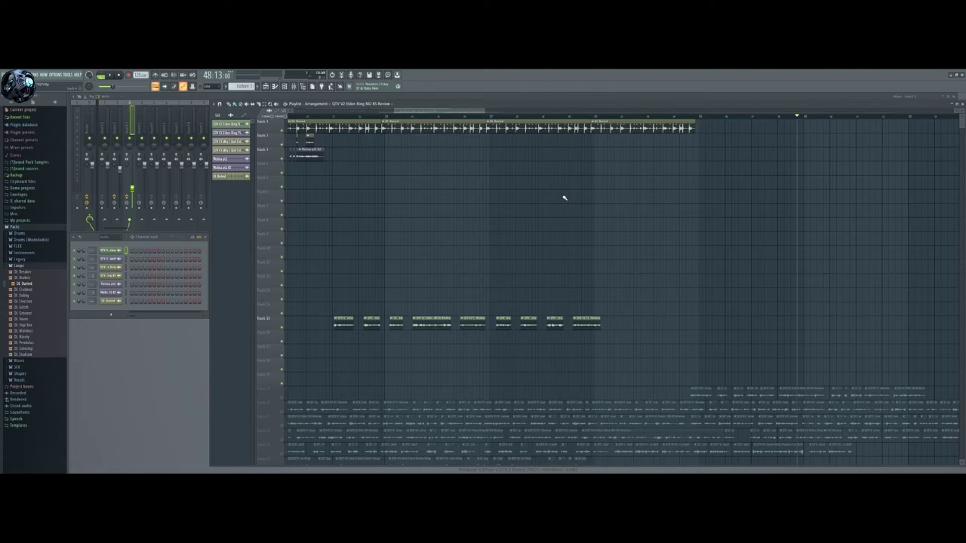
click(575, 117)
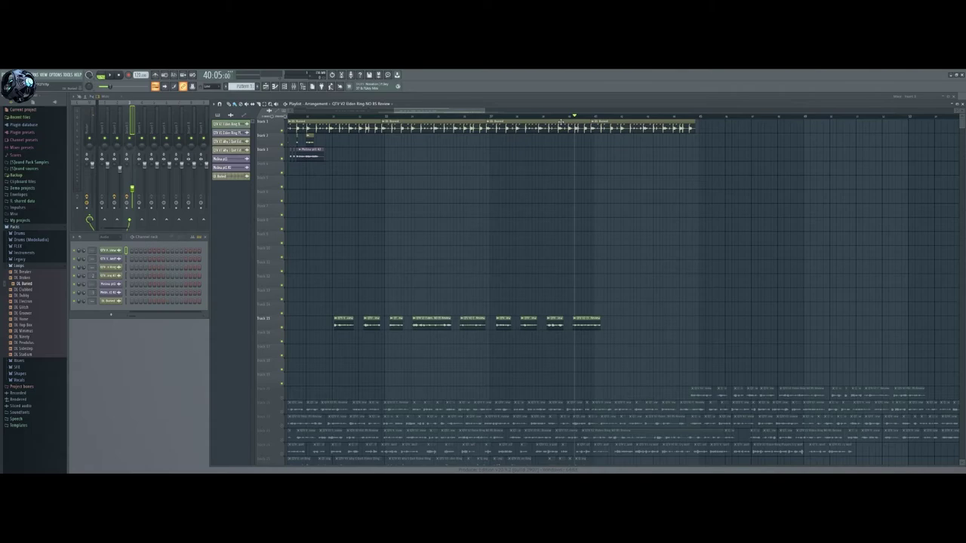
Move the last review clip on Track 15 later, to about the start of bar 41
drag(579, 325, 614, 326)
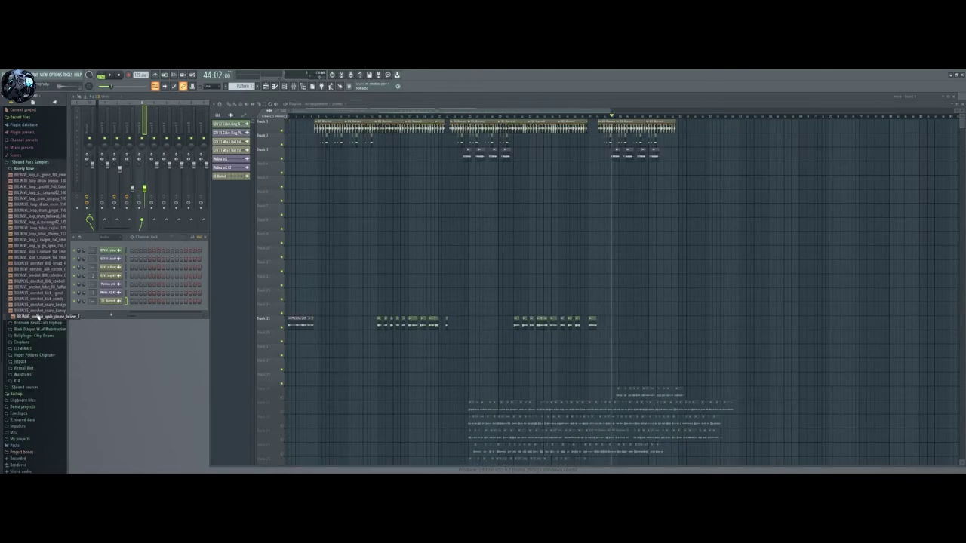
Place the one-shot synth phrase sample on Track 4 at 42:05, slice it into three spaced pieces and audition them
click(37, 317)
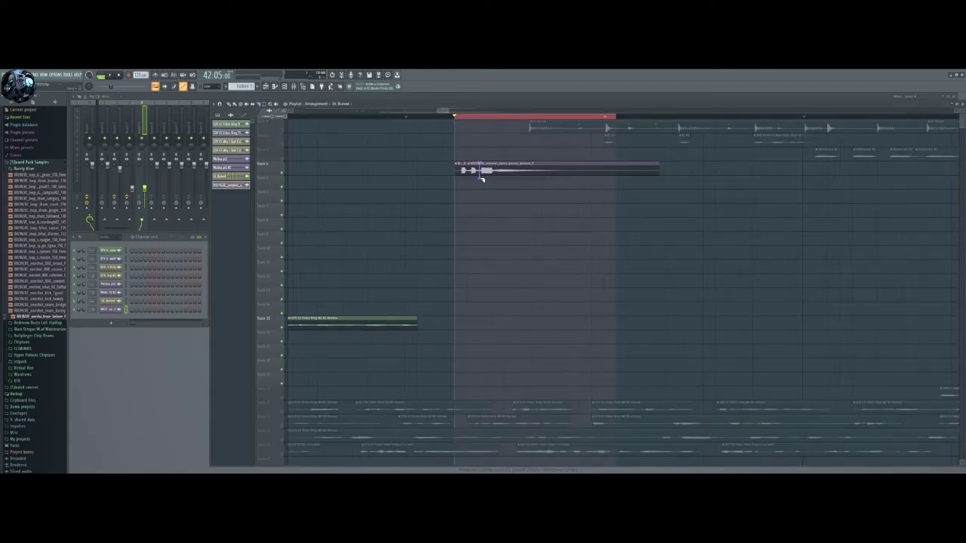
key(space)
key(space)
mouse_move(489, 166)
mouse_down()
mouse_move(514, 166)
mouse_move(483, 165)
mouse_up()
key(space)
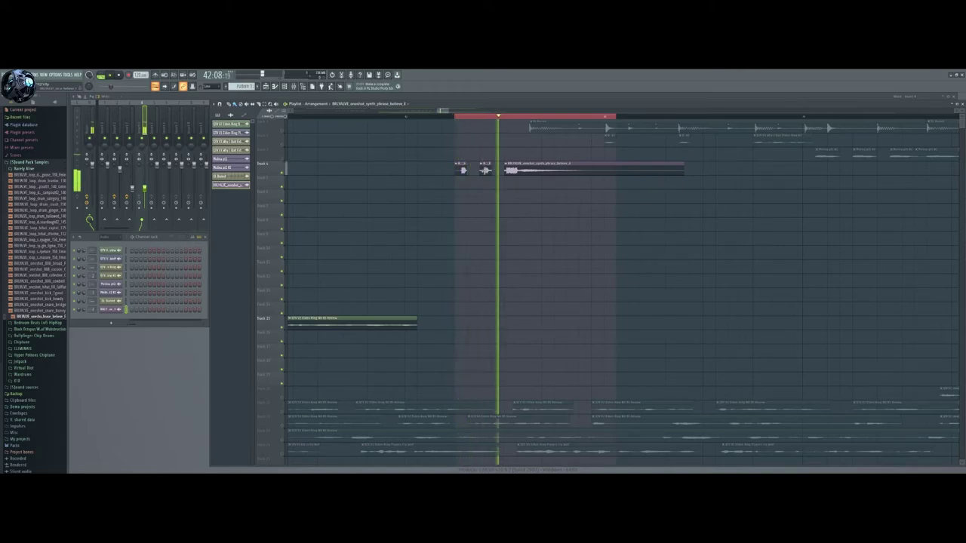
key(space)
Position two synth slices on Track 4 at 42:11 and the start of bar 43, auditioning them with the drum loop
key(space)
key(space)
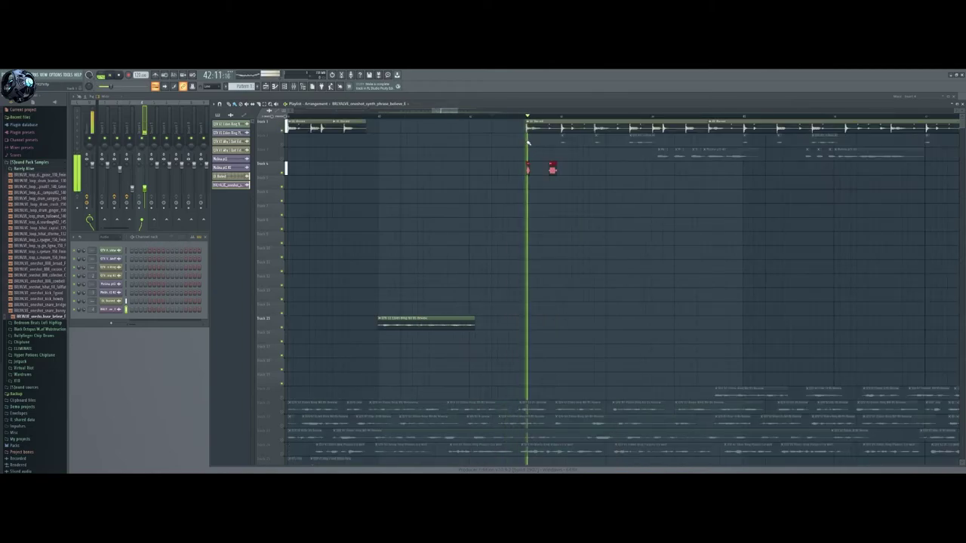
key(space)
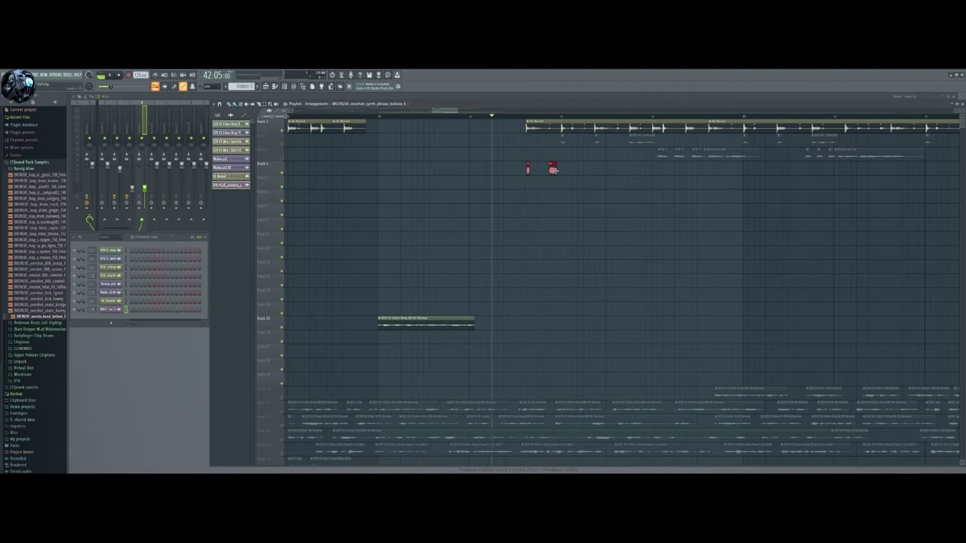
drag(563, 167, 564, 169)
key(space)
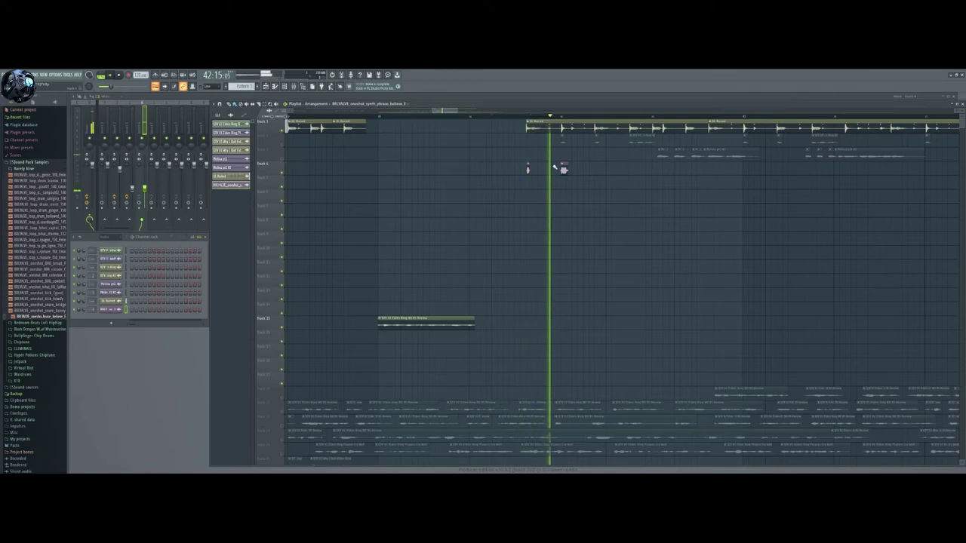
key(space)
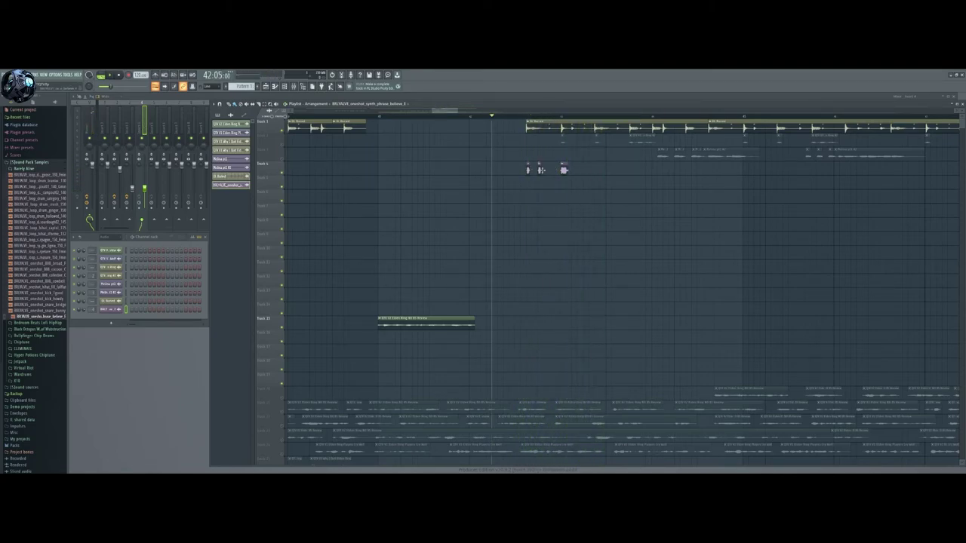
Place short synth slices on Track 4 at about 42:15, 43:03 and 43:05, auditioning the rhythm against the drum loop
key(space)
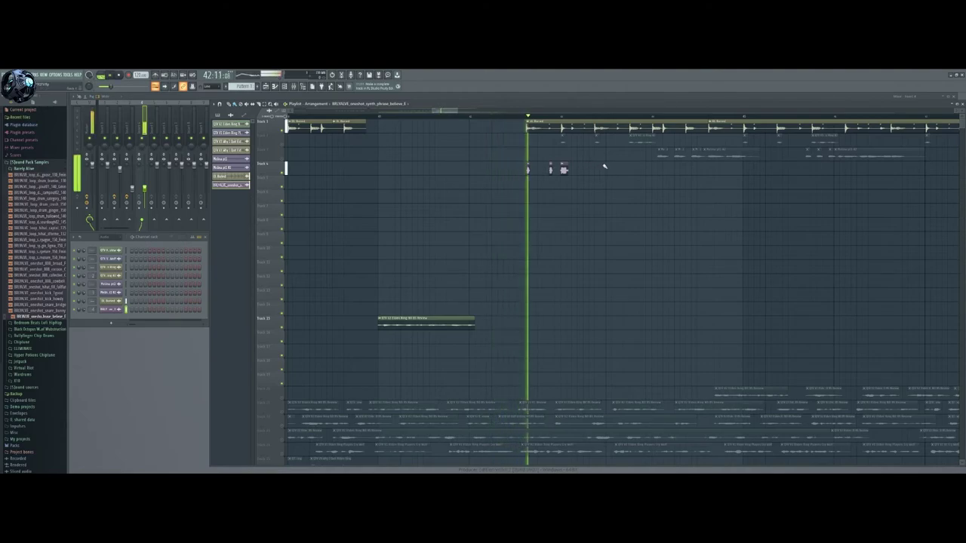
key(space)
key(space)
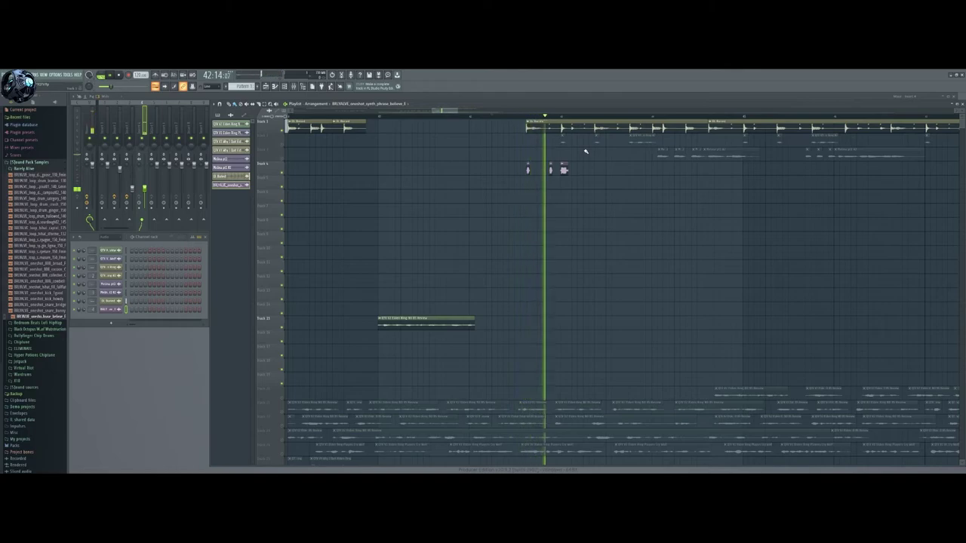
key(space)
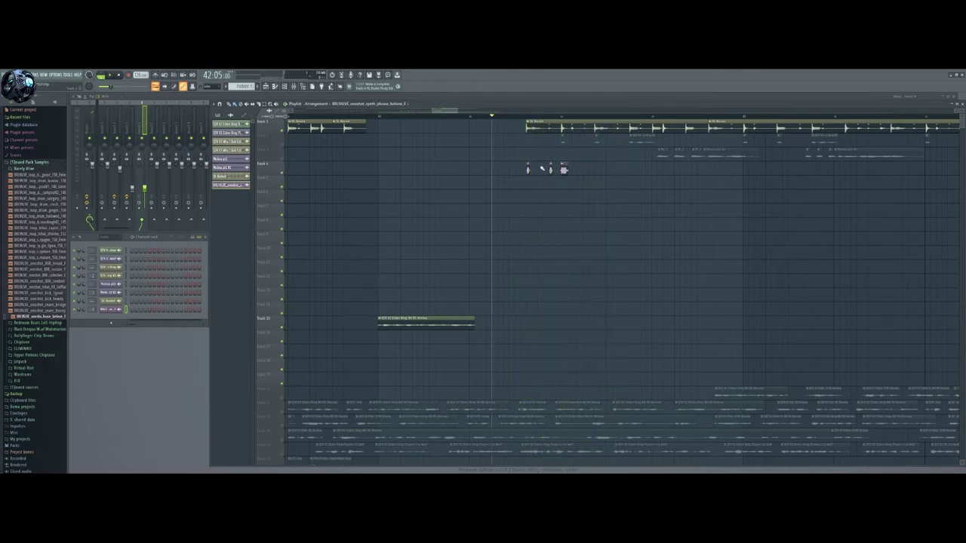
key(space)
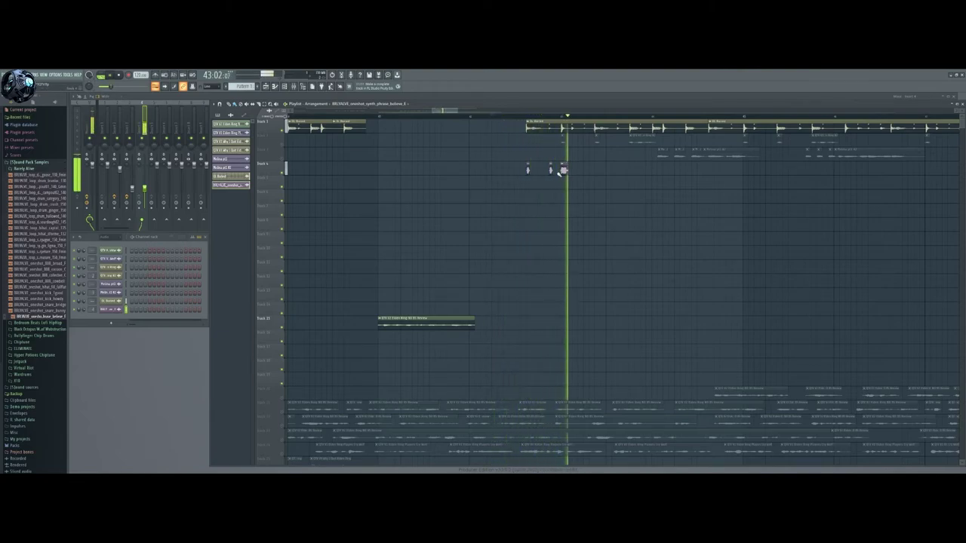
key(space)
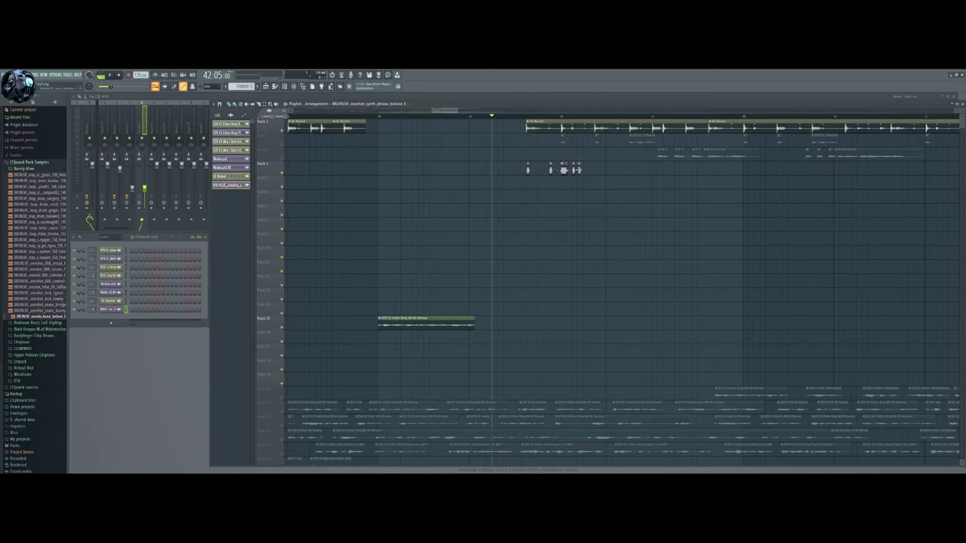
key(space)
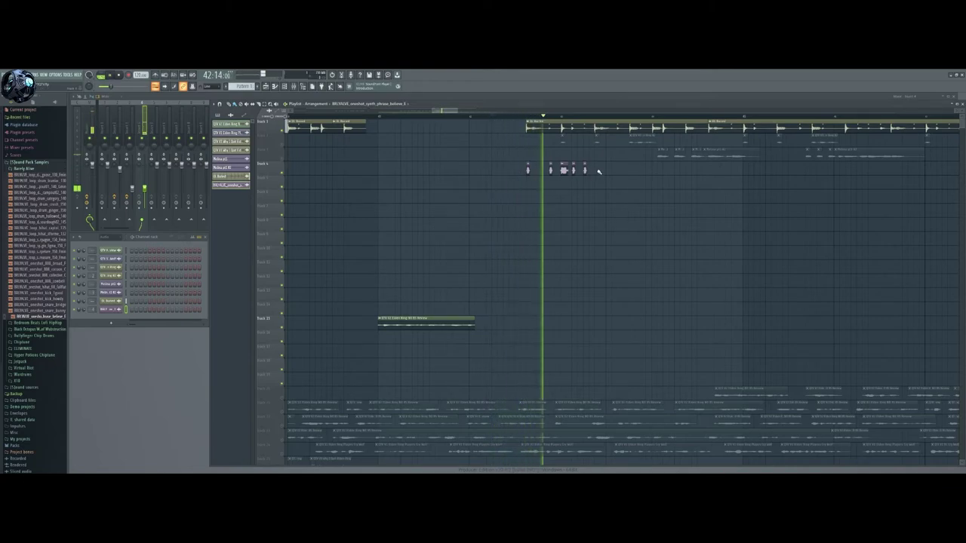
key(space)
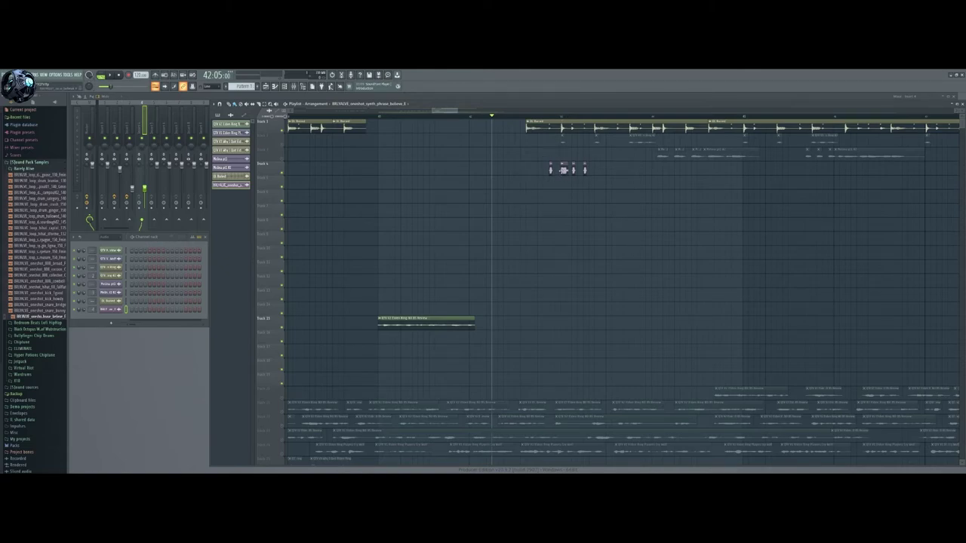
Replace the first synth slice at 42:11 on Track 4 with the longer slice and audition it
click(529, 170)
key(space)
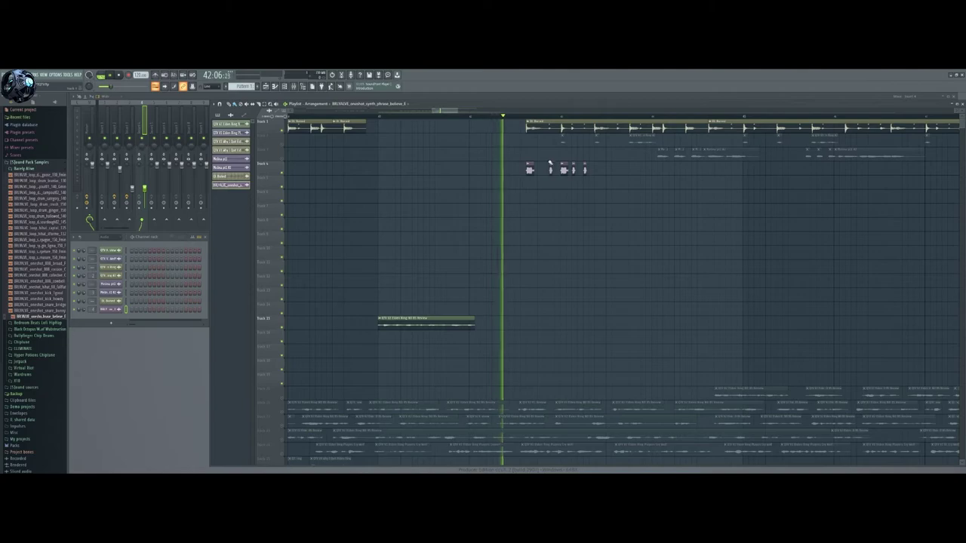
key(space)
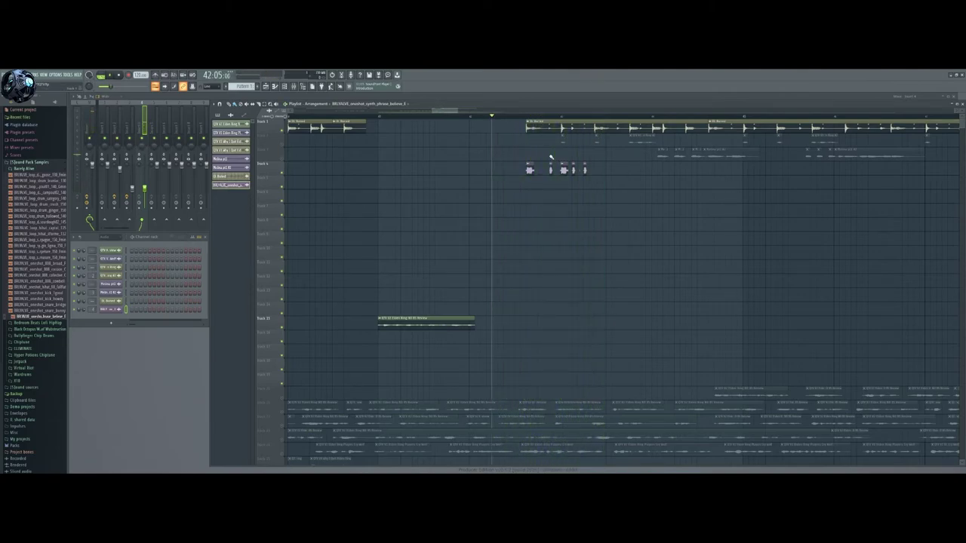
Continue the synth rhythm on Track 4 with more long and short slices from about 43:07 to 43:15 and audition it
scroll(527, 111, right, 3)
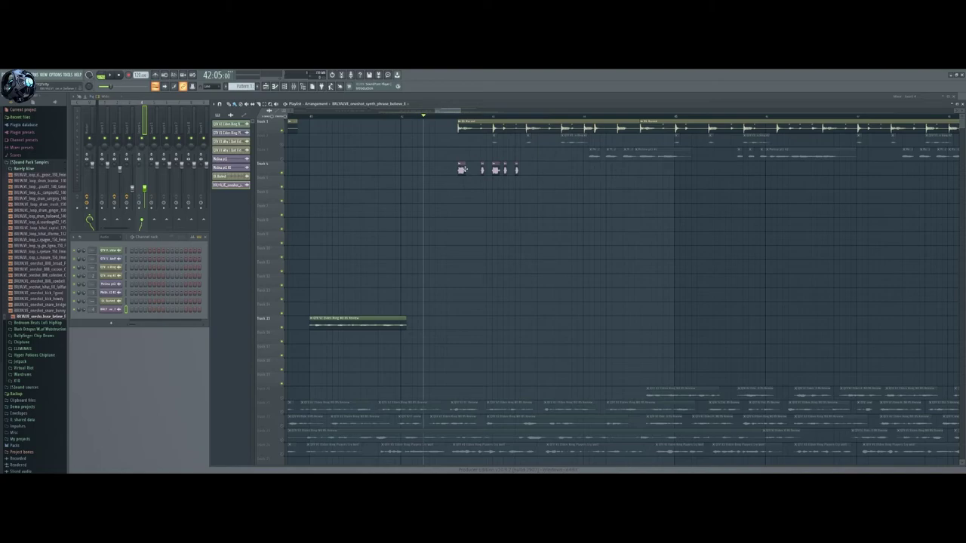
click(529, 170)
click(551, 170)
click(571, 170)
key(space)
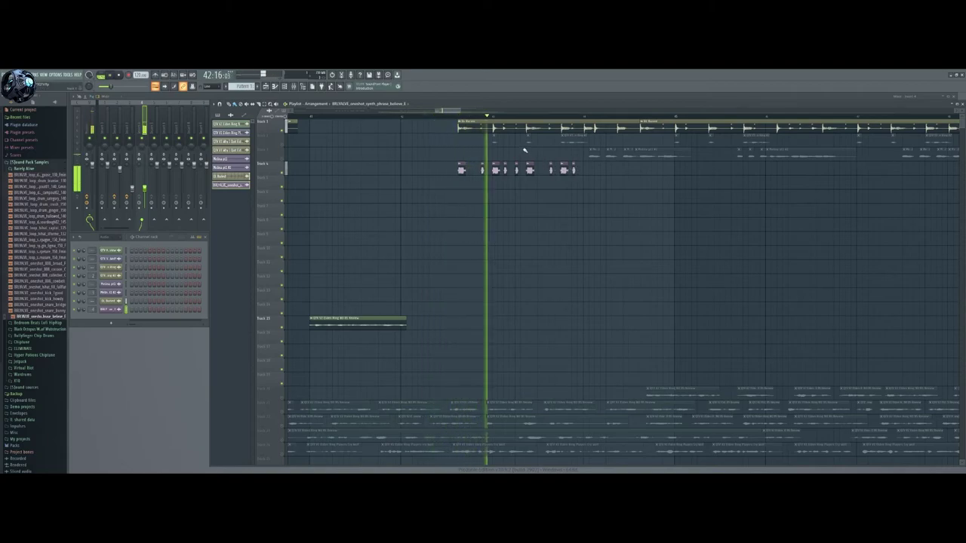
key(space)
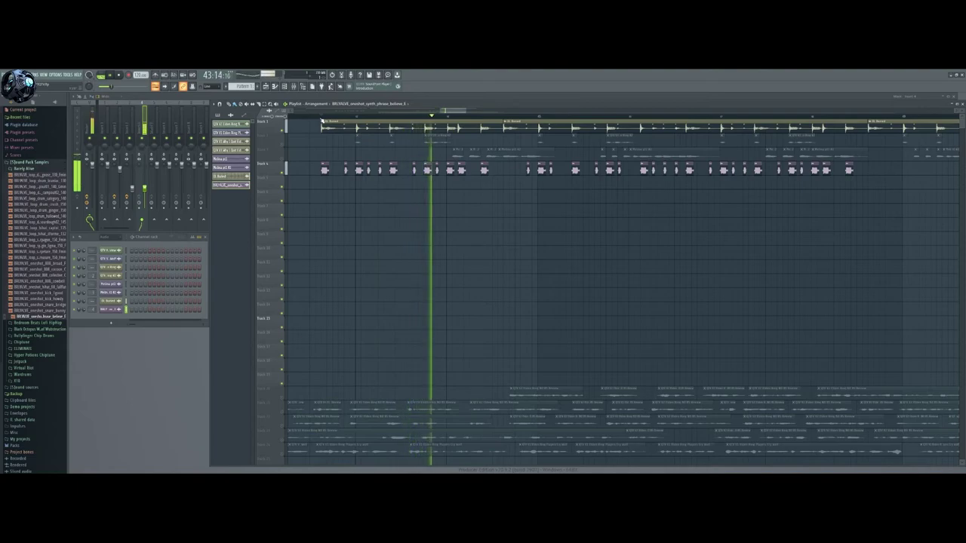
Add a longer synth slice at about 44:11 to the extended Track 4 pattern and audition the section from 42:11
key(space)
click(508, 170)
key(space)
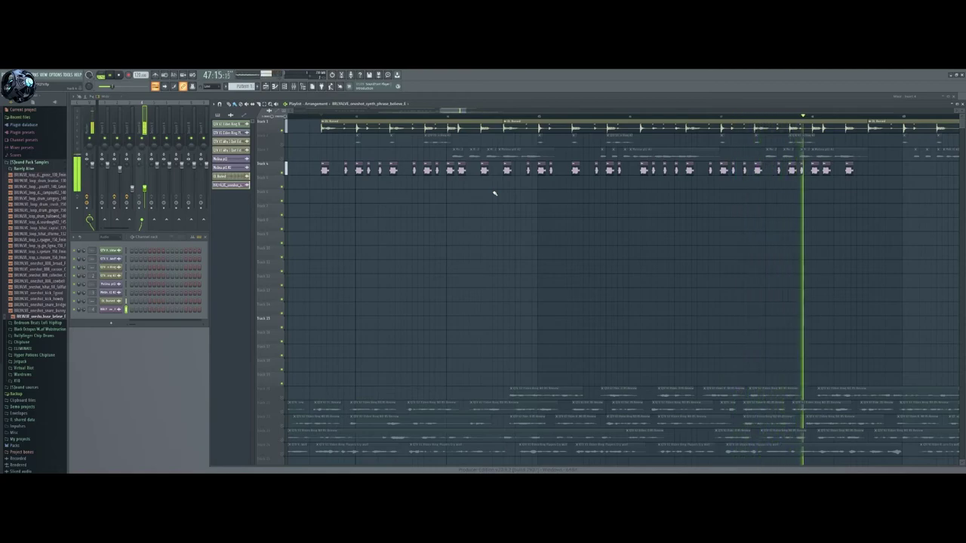
key(space)
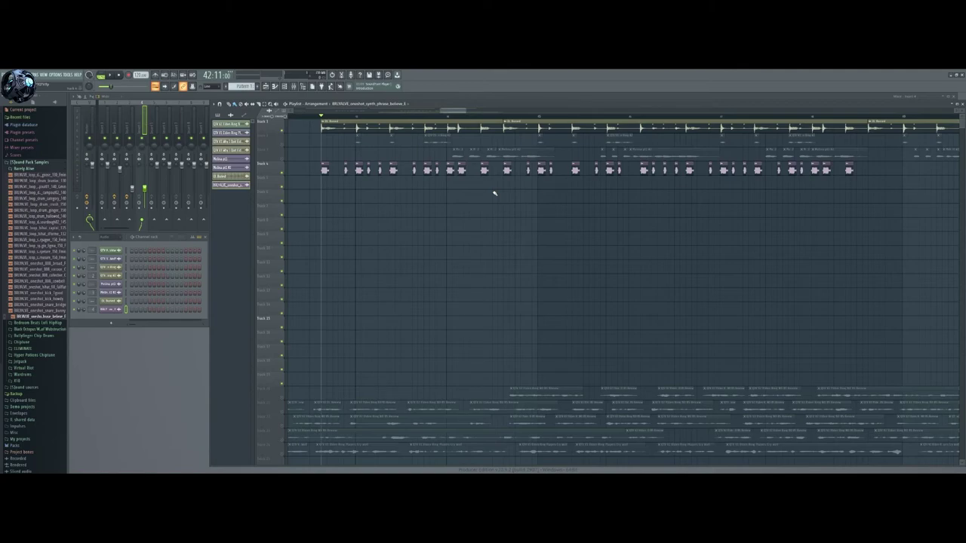
Raise the level of mixer insert 3 and lower insert 4 while the song section plays
key(F9)
key(space)
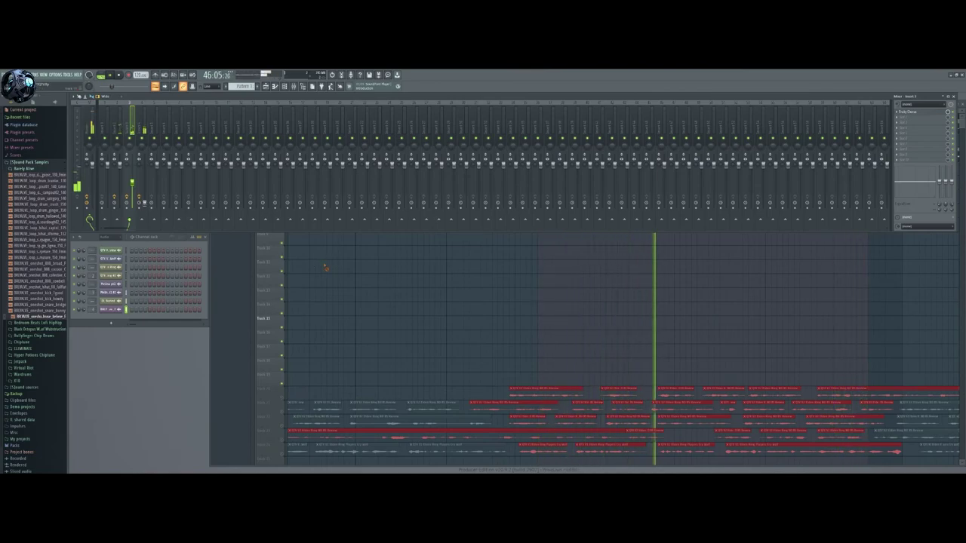
key(F9)
key(space)
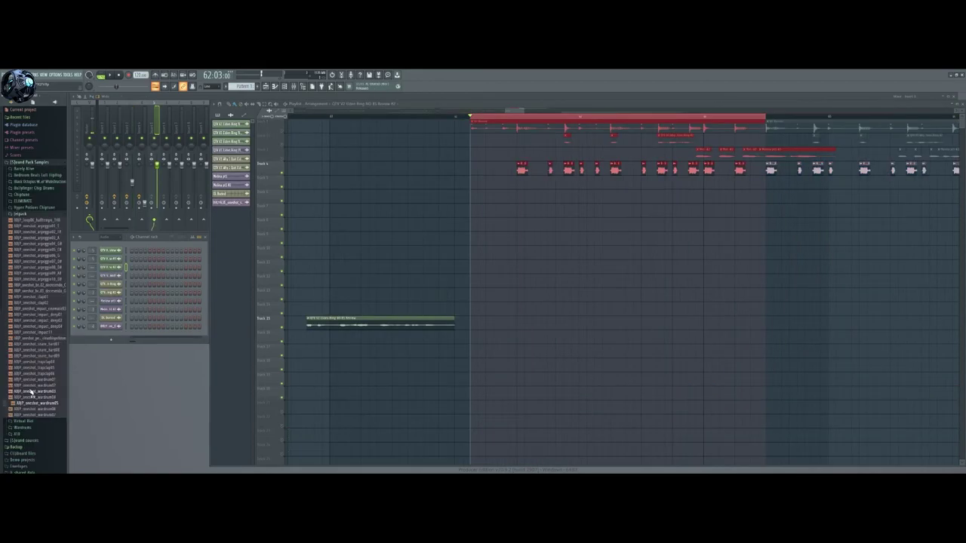
Place the wardrum02 one-shot on Track 5 from about 62:09, repeat it on drum hits across Tracks 5 and 6, and audition it
click(33, 386)
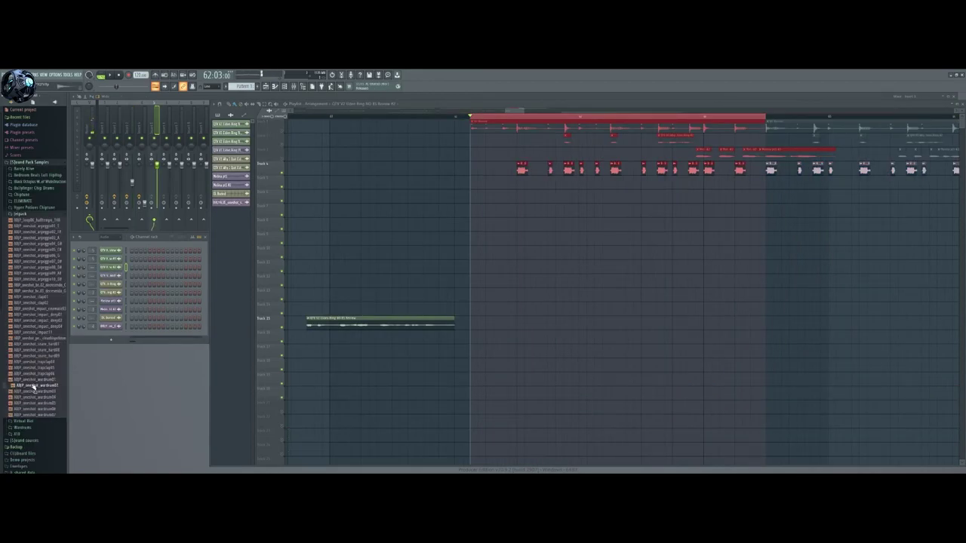
drag(33, 389, 520, 188)
key(space)
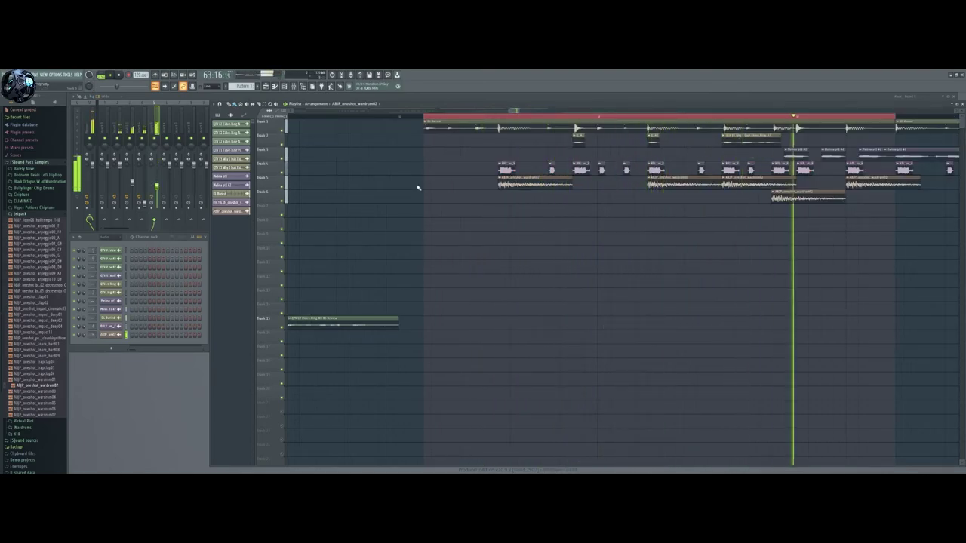
key(space)
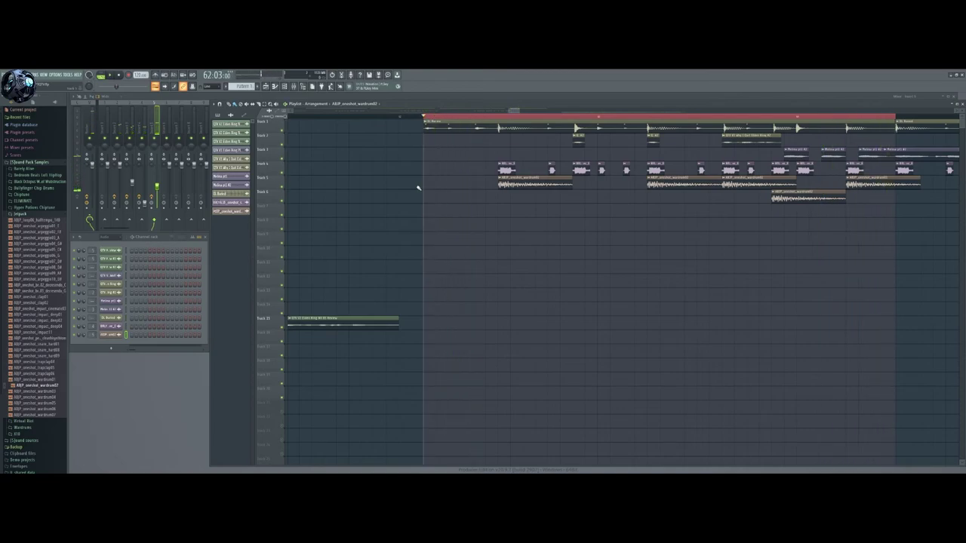
scroll(419, 188, down, 3)
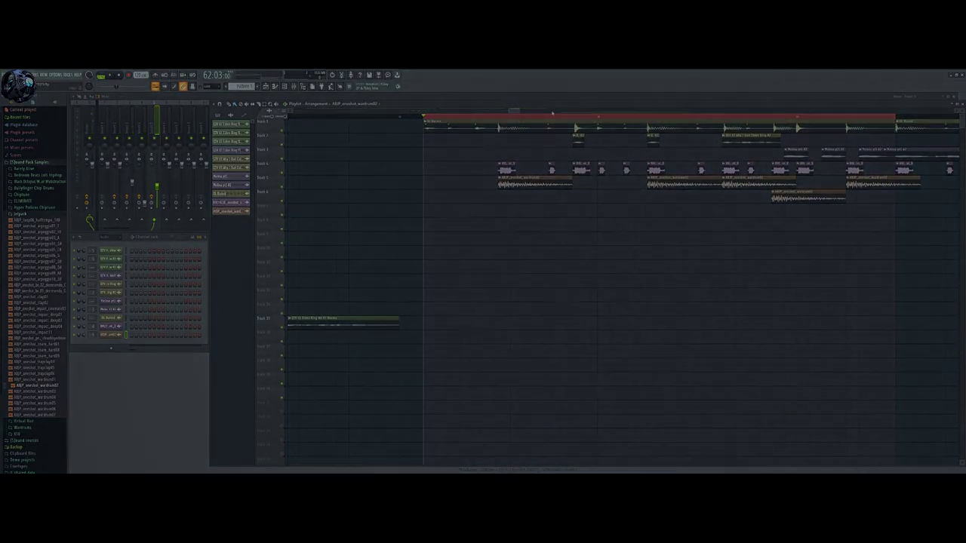